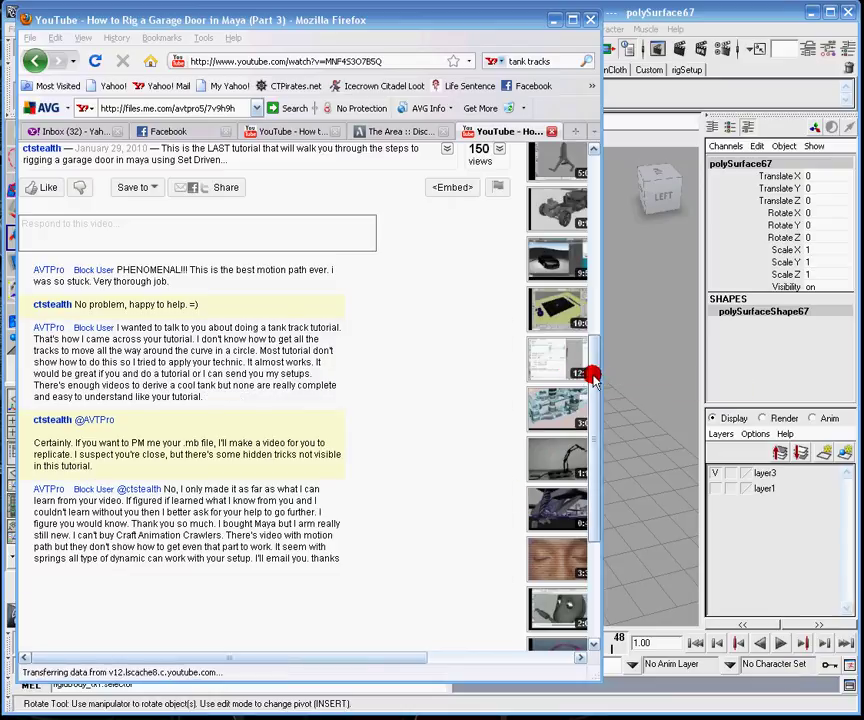
Review the "How to Rig a Garage Door in Maya (Part 3)" video page and its viewer comments, and switch to Maya.
{"action": "left_click_drag", "start_coordinate": [593, 375], "coordinate": [590, 190]}
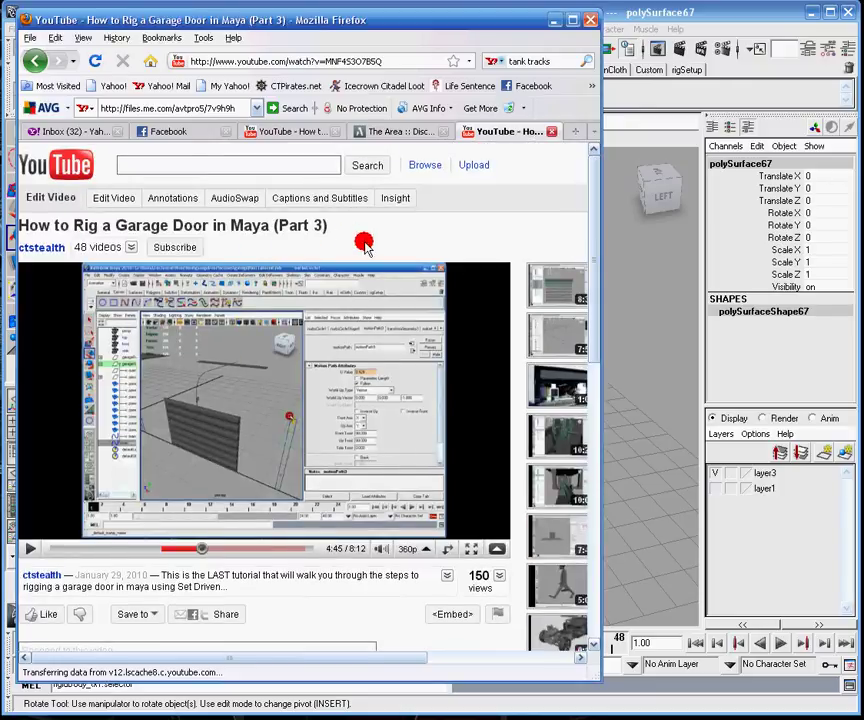
{"action": "left_click_drag", "start_coordinate": [596, 234], "coordinate": [596, 264]}
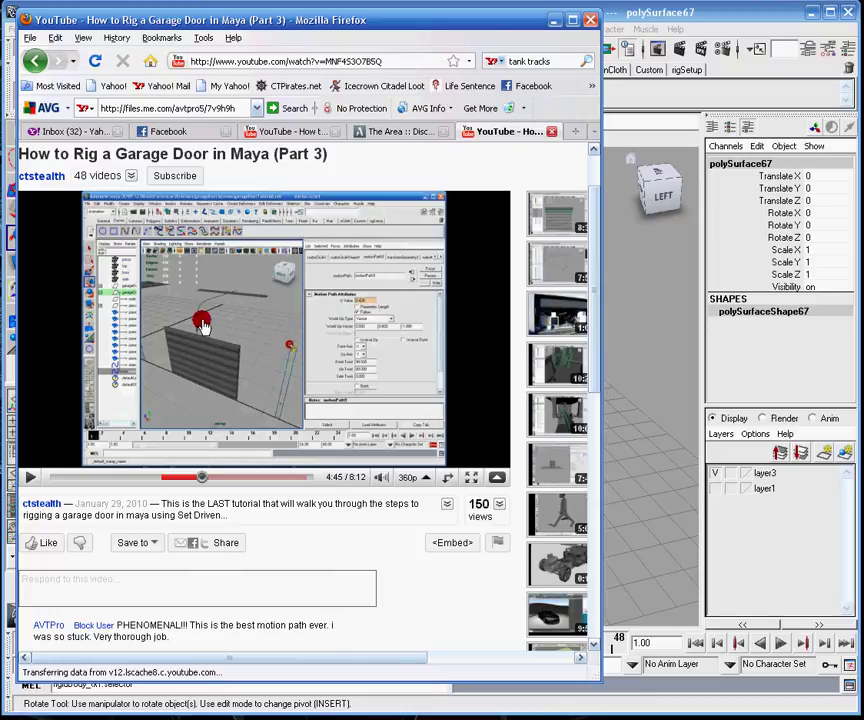
{"action": "left_click_drag", "start_coordinate": [592, 237], "coordinate": [590, 372]}
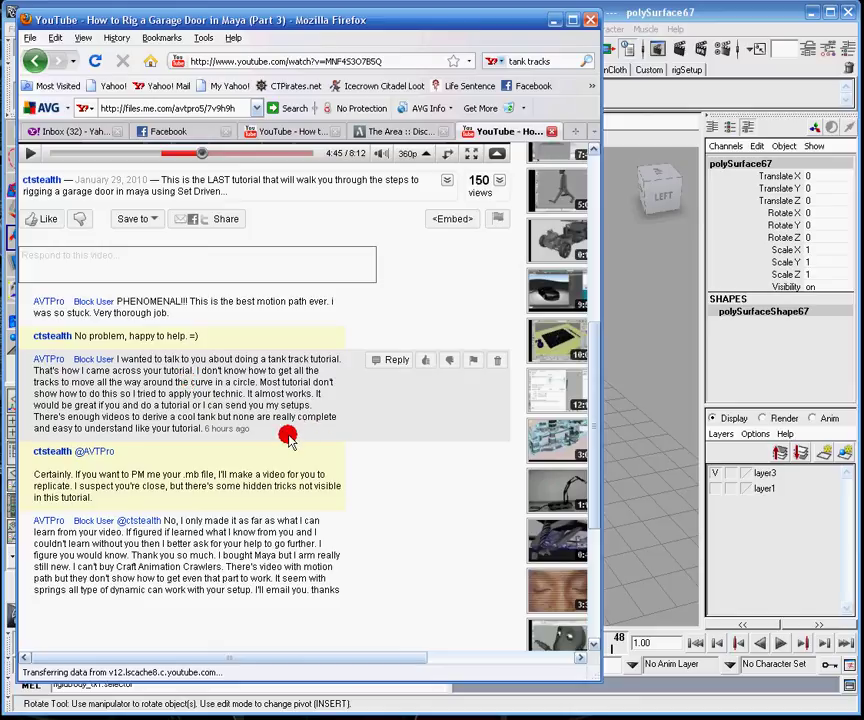
{"action": "left_click", "coordinate": [544, 21]}
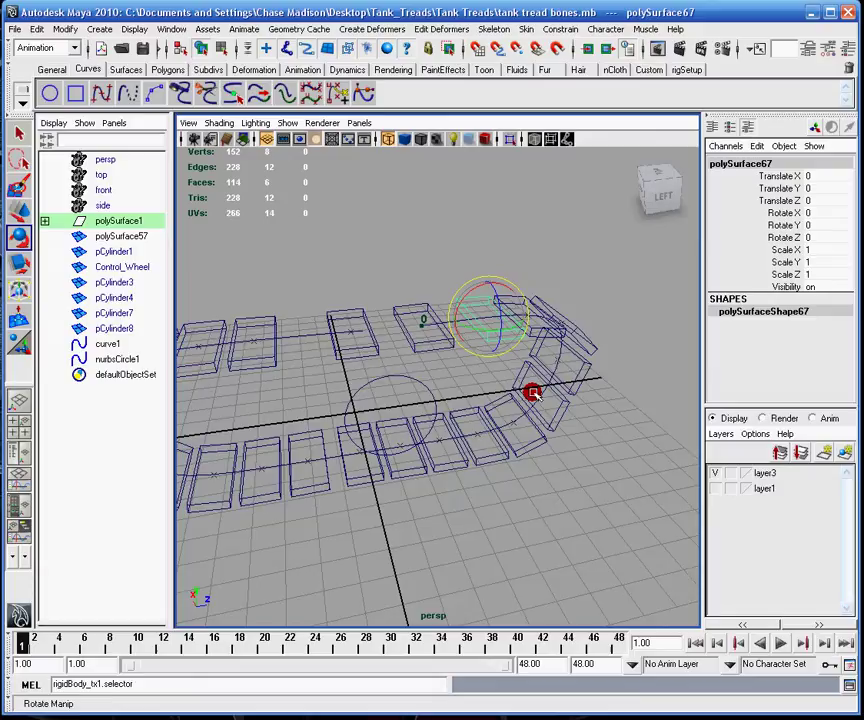
Test-rotate the control circle nurbsCircle1 to drive the rigged tread along the path curve, and undo the rotation.
{"action": "left_click_drag", "start_coordinate": [532, 393], "coordinate": [409, 314], "text": "alt"}
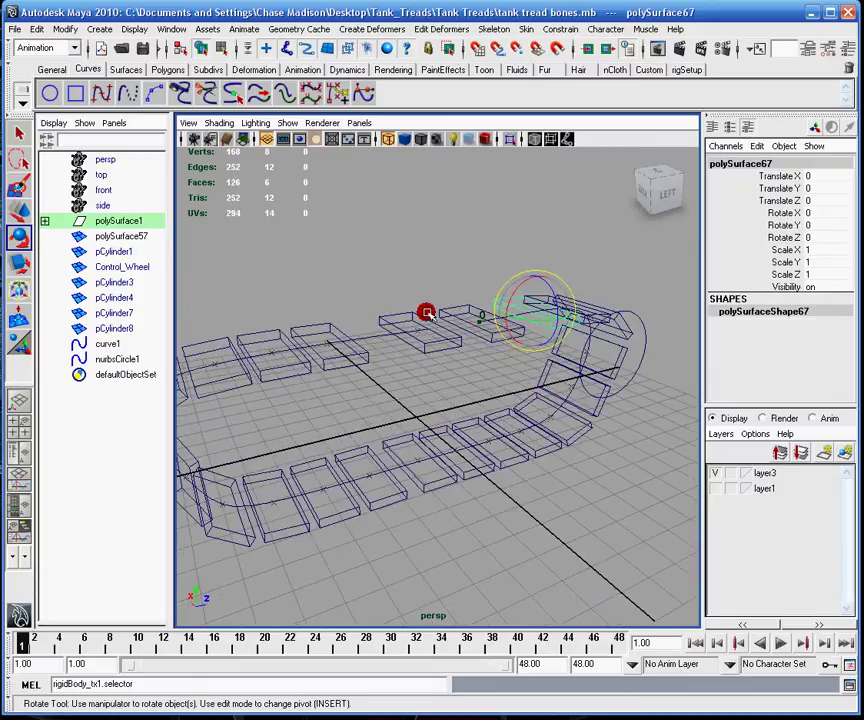
{"action": "left_click_drag", "start_coordinate": [336, 313], "coordinate": [401, 397], "text": "alt"}
{"action": "left_click", "coordinate": [416, 427]}
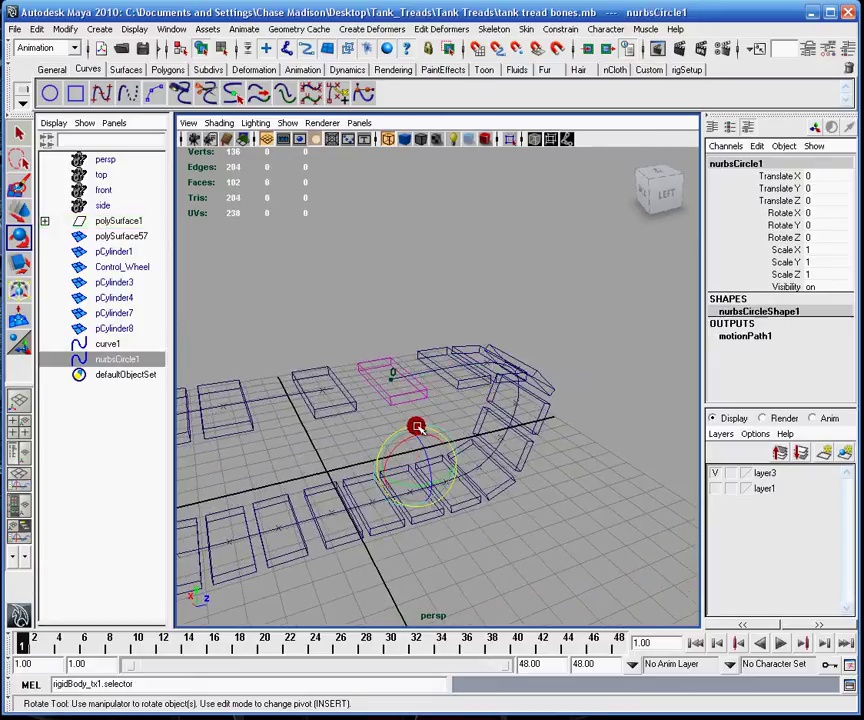
{"action": "left_click_drag", "start_coordinate": [406, 443], "coordinate": [420, 540]}
{"action": "key", "text": "z"}
{"action": "middle_click_drag", "start_coordinate": [432, 358], "coordinate": [432, 297], "text": "alt"}
{"action": "left_click_drag", "start_coordinate": [432, 297], "coordinate": [415, 310], "text": "alt"}
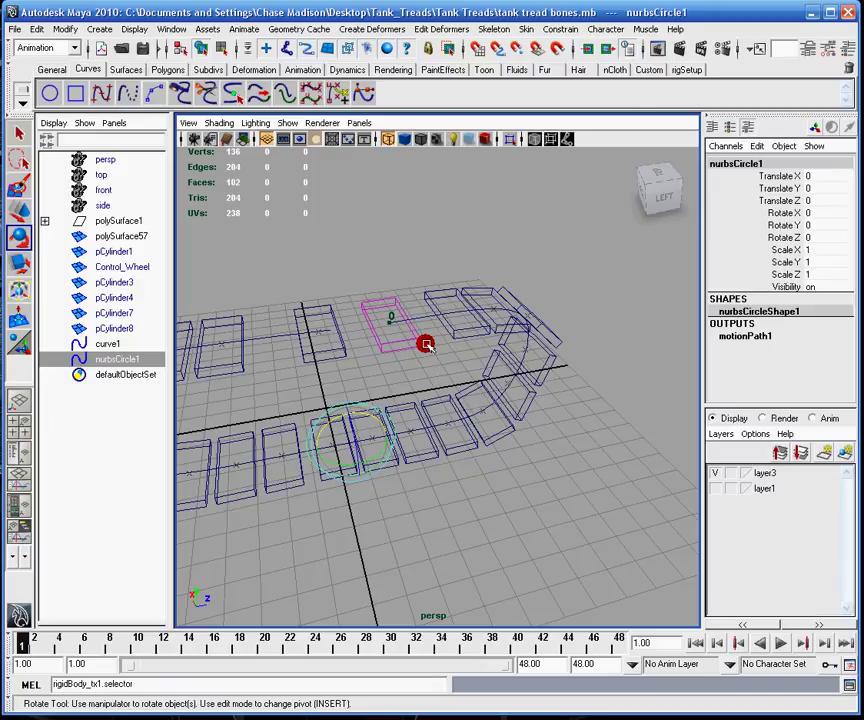
{"action": "left_click_drag", "start_coordinate": [426, 344], "coordinate": [423, 309], "text": "alt"}
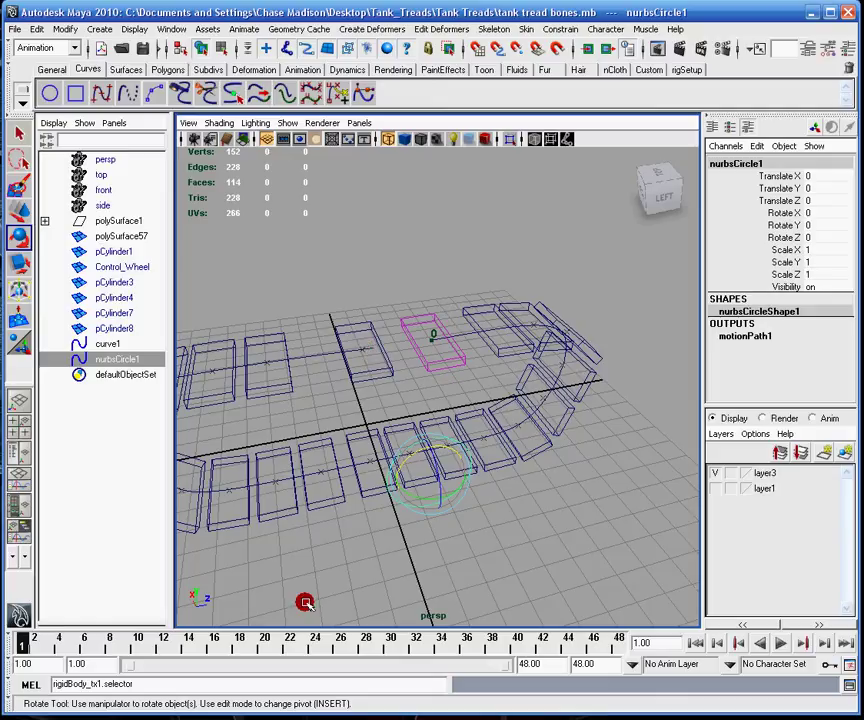
Graph the input and output connections of tread polySurface64 in the Hypershade and single out its rigidBody19 node.
{"action": "left_click", "coordinate": [171, 29]}
{"action": "left_click", "coordinate": [330, 95]}
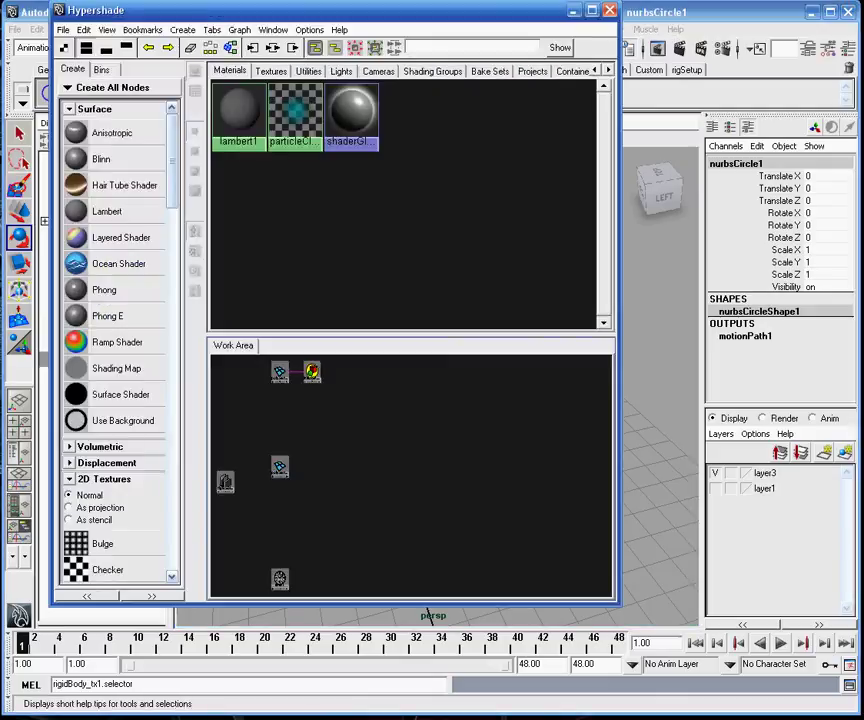
{"action": "left_click_drag", "start_coordinate": [432, 19], "coordinate": [290, 19]}
{"action": "left_click", "coordinate": [589, 402]}
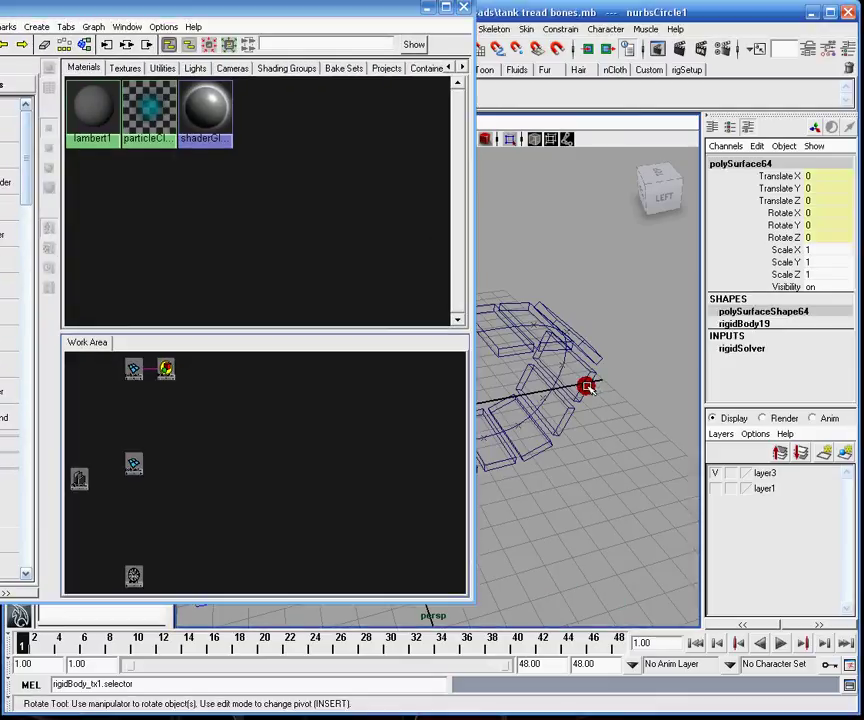
{"action": "left_click", "coordinate": [70, 42]}
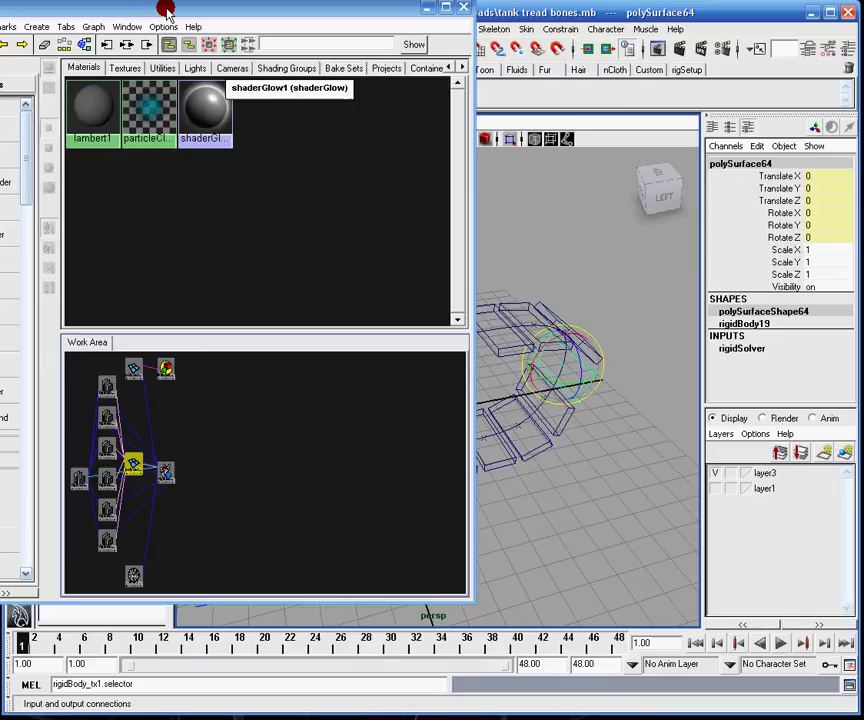
{"action": "left_click_drag", "start_coordinate": [166, 7], "coordinate": [280, 6]}
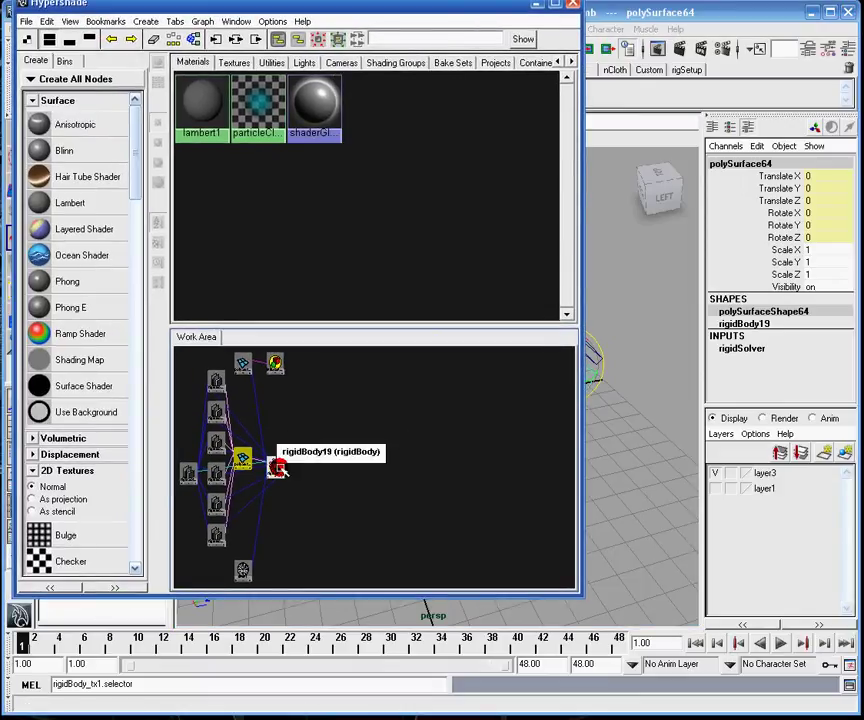
{"action": "left_click_drag", "start_coordinate": [276, 467], "coordinate": [305, 471]}
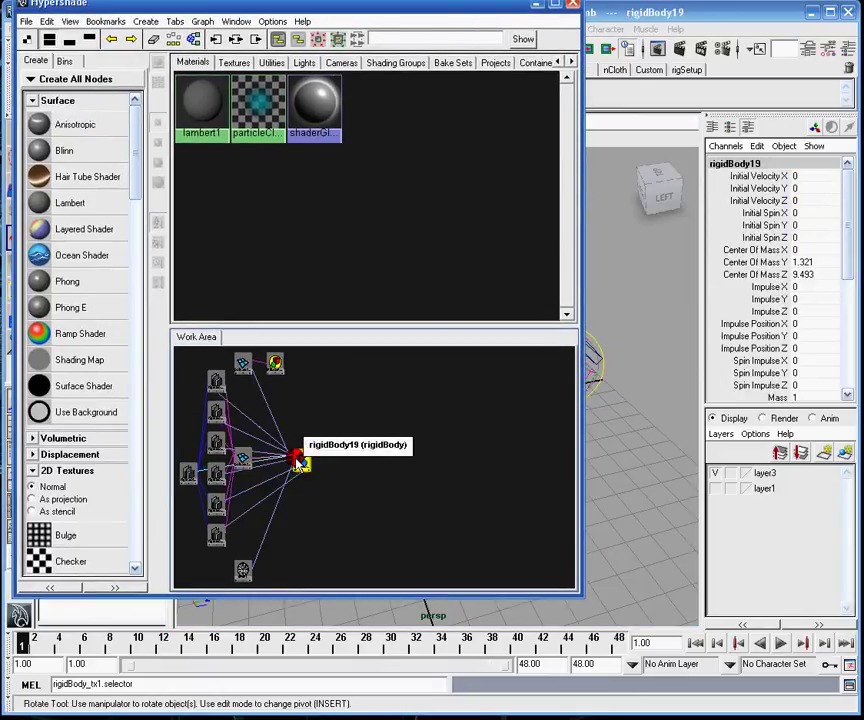
{"action": "left_click", "coordinate": [536, 6]}
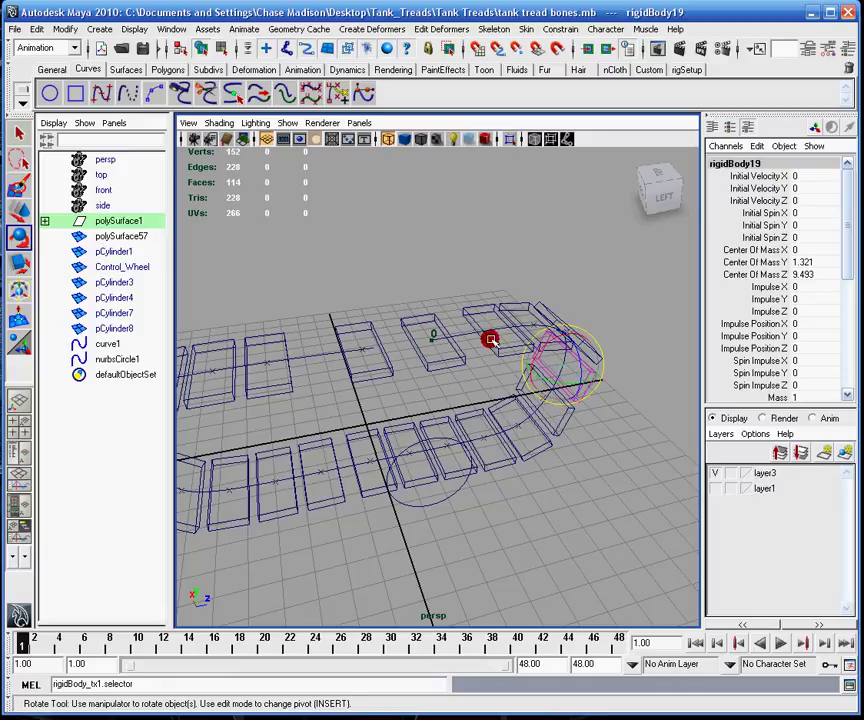
Compare treads polySurface67 and polySurface70, and test-rotate nurbsCircle1 about the X axis in both directions.
{"action": "left_click", "coordinate": [490, 340]}
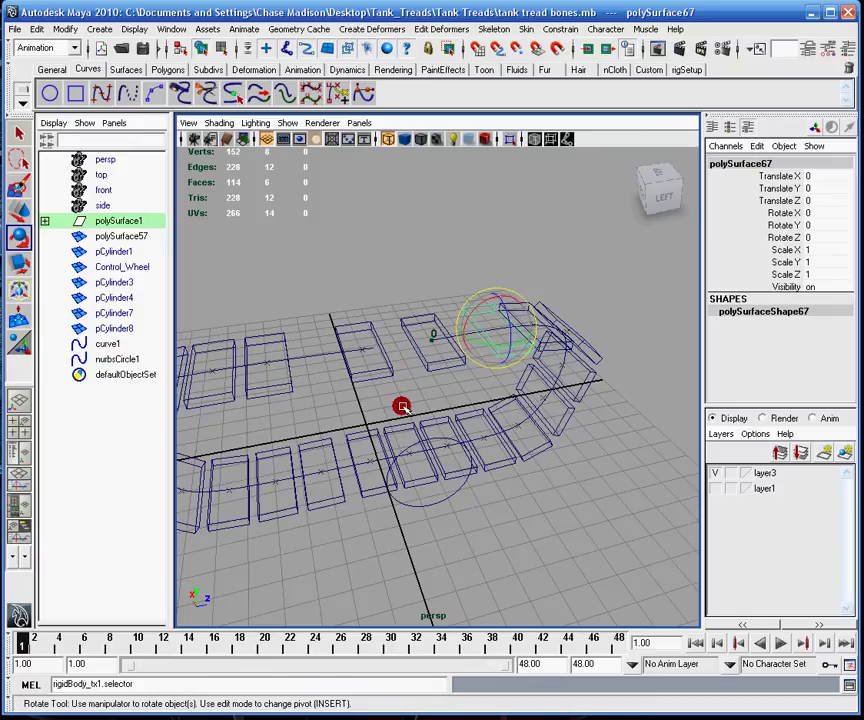
{"action": "left_click", "coordinate": [452, 352]}
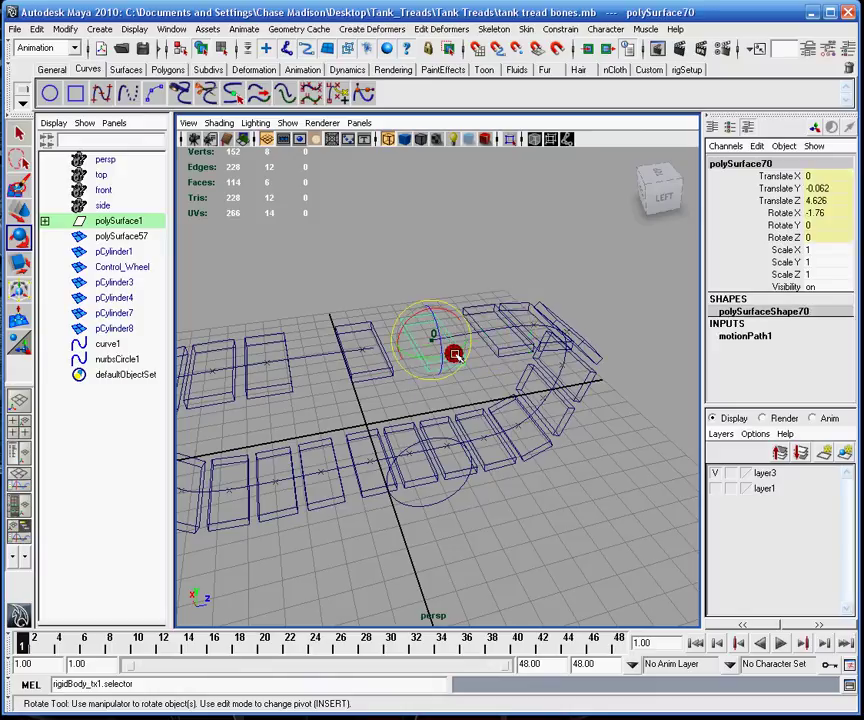
{"action": "left_click", "coordinate": [425, 454]}
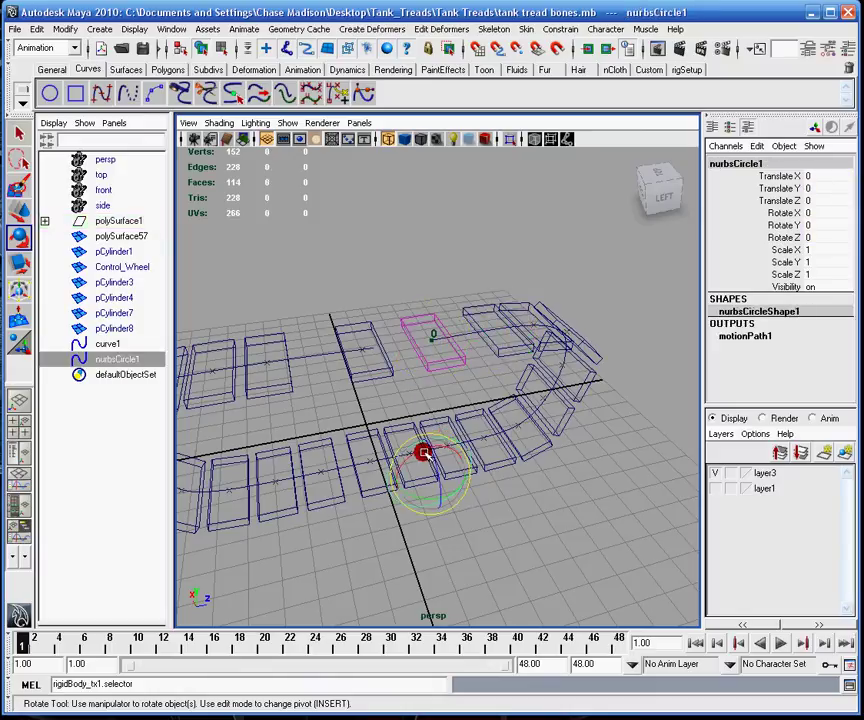
{"action": "left_click_drag", "start_coordinate": [425, 454], "coordinate": [503, 393]}
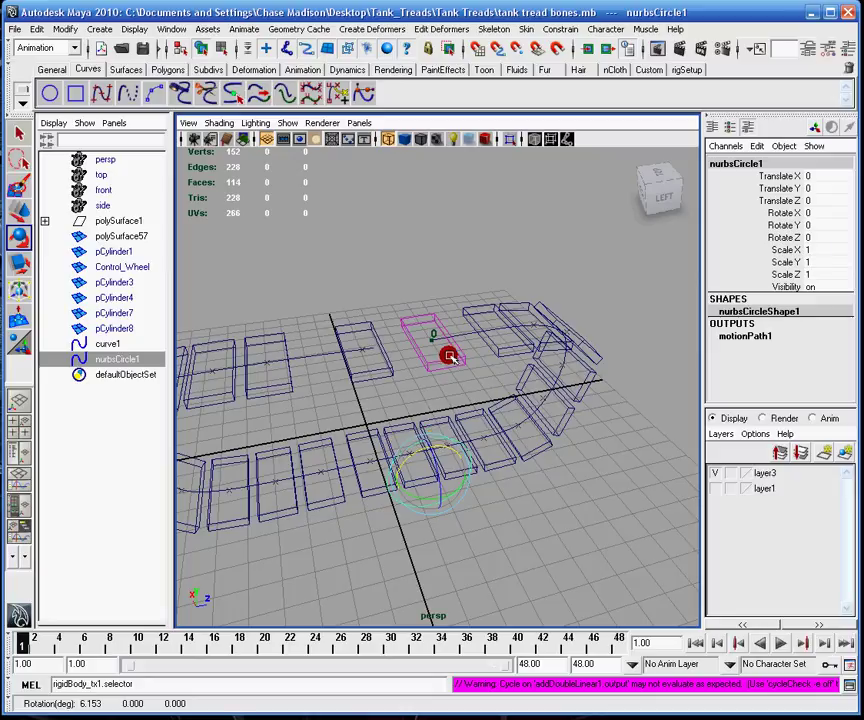
{"action": "left_click_drag", "start_coordinate": [420, 450], "coordinate": [412, 349]}
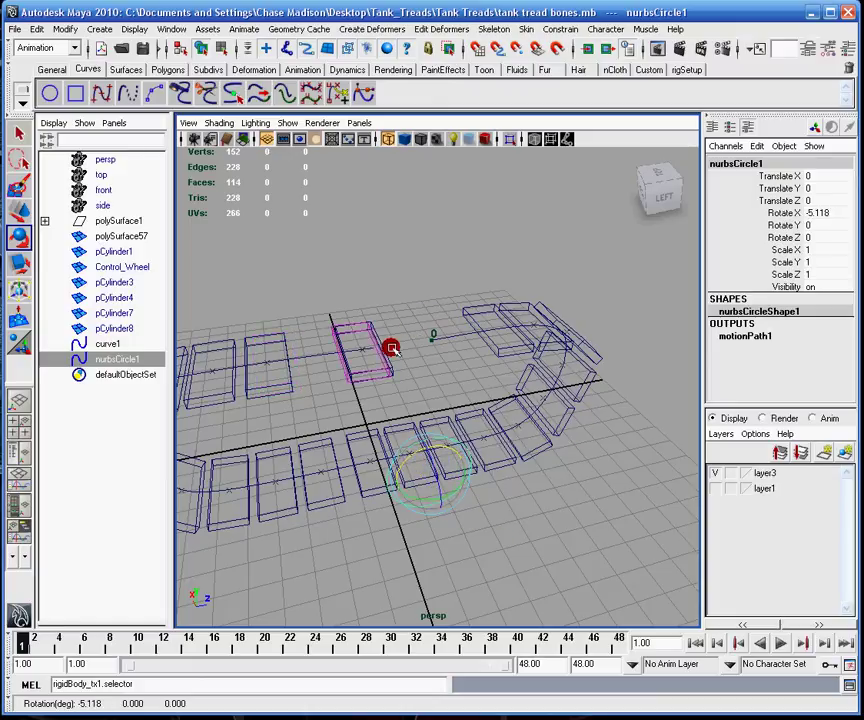
Inspect the path curve curve1 up close, and test-rotate the control circle about X to check the rigged tread's travel along it.
{"action": "left_click", "coordinate": [313, 353]}
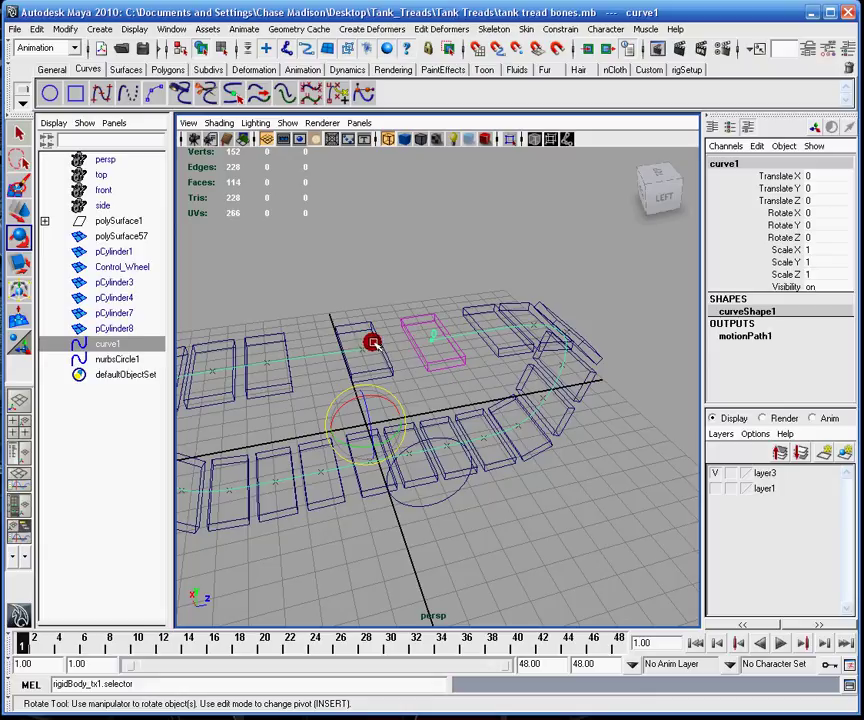
{"action": "middle_click_drag", "start_coordinate": [380, 323], "coordinate": [398, 337], "text": "alt"}
{"action": "right_click_drag", "start_coordinate": [398, 337], "coordinate": [431, 370], "text": "alt"}
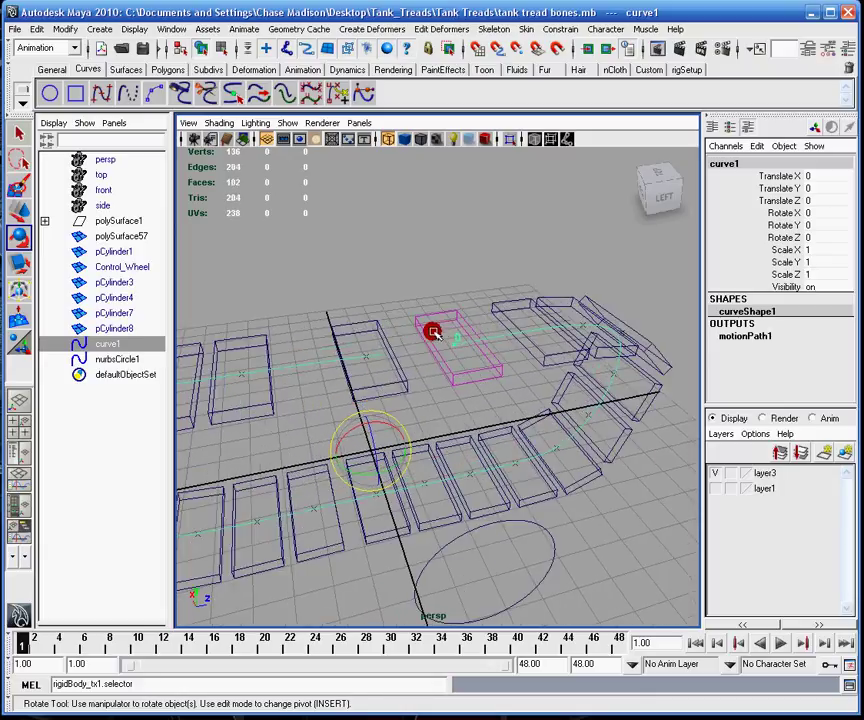
{"action": "middle_click_drag", "start_coordinate": [473, 357], "coordinate": [458, 313], "text": "alt"}
{"action": "left_click", "coordinate": [482, 476]}
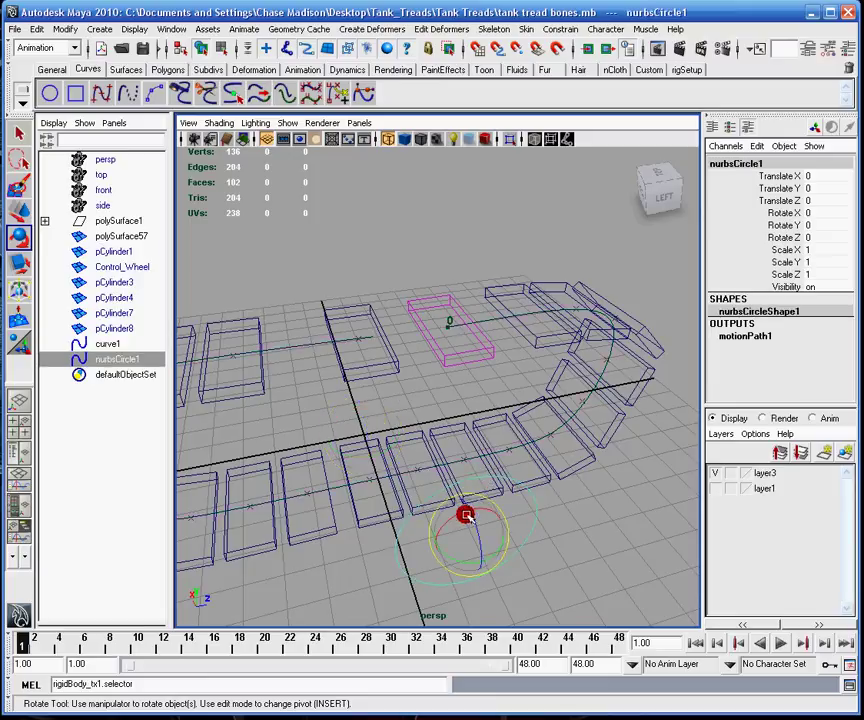
{"action": "left_click_drag", "start_coordinate": [466, 514], "coordinate": [407, 373]}
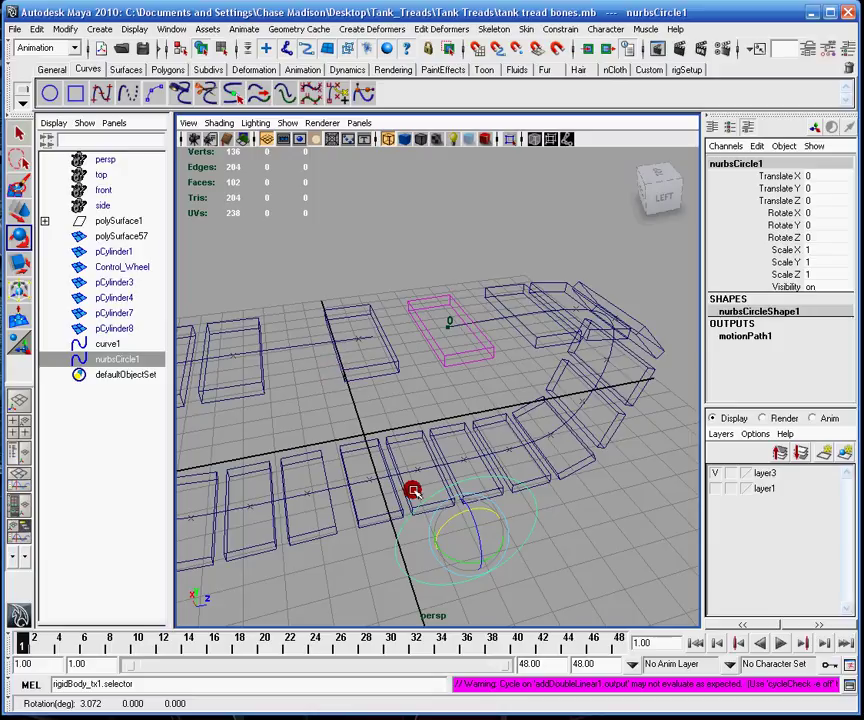
{"action": "left_click", "coordinate": [492, 317]}
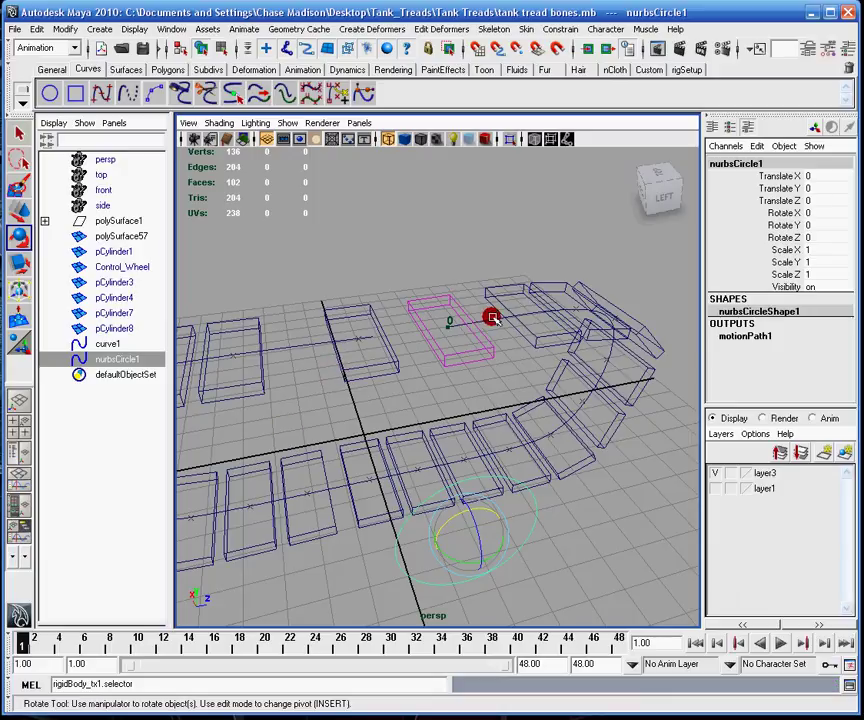
{"action": "left_click_drag", "start_coordinate": [507, 394], "coordinate": [449, 320], "text": "alt"}
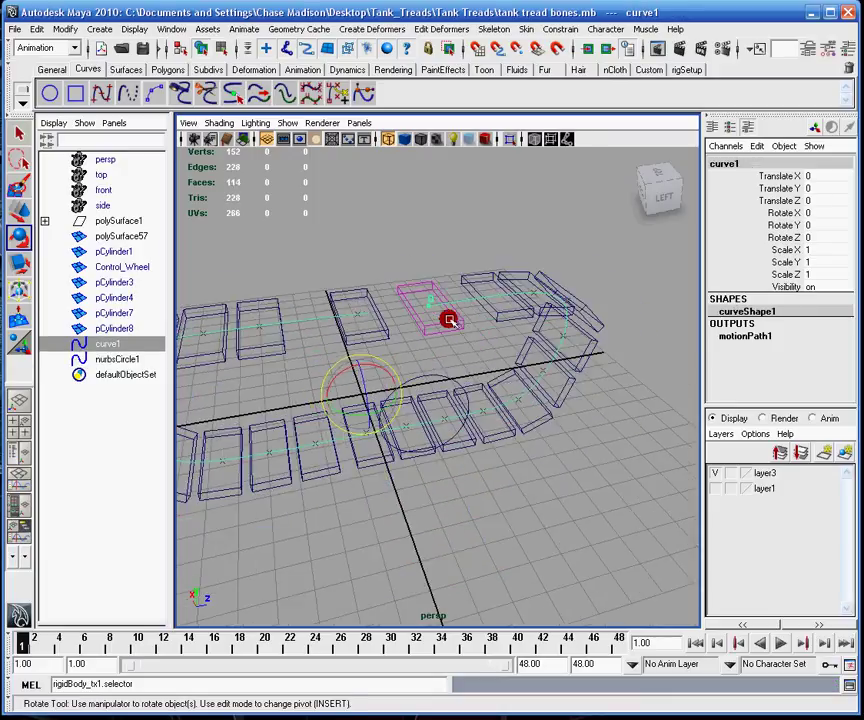
Try deleting the rigidBody19 node in the Hypershade, undo the deletion, and return to the perspective view.
{"action": "left_click", "coordinate": [517, 309]}
{"action": "left_click_drag", "start_coordinate": [521, 311], "coordinate": [482, 359], "text": "alt"}
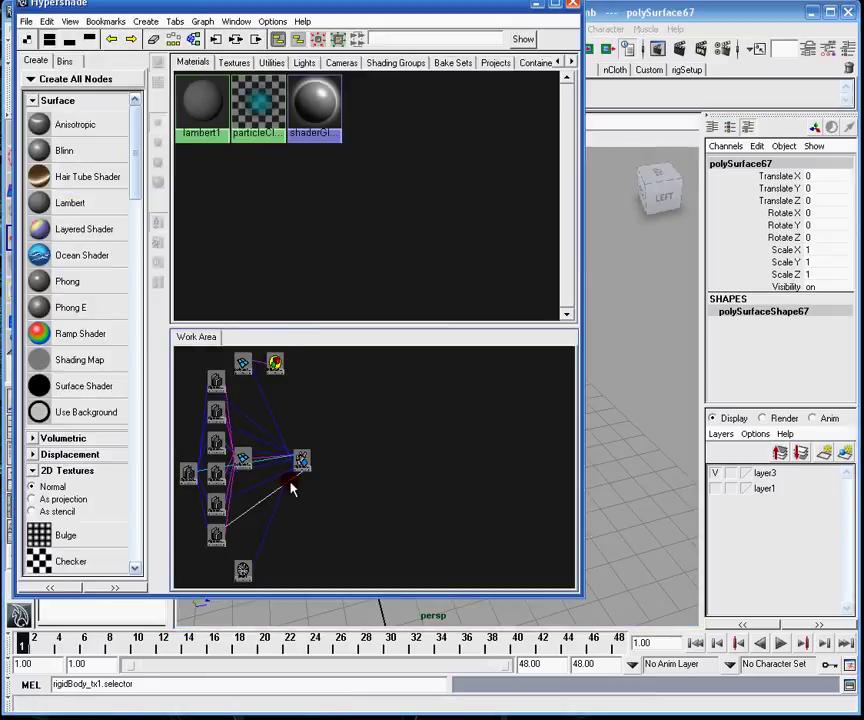
{"action": "left_click", "coordinate": [301, 459]}
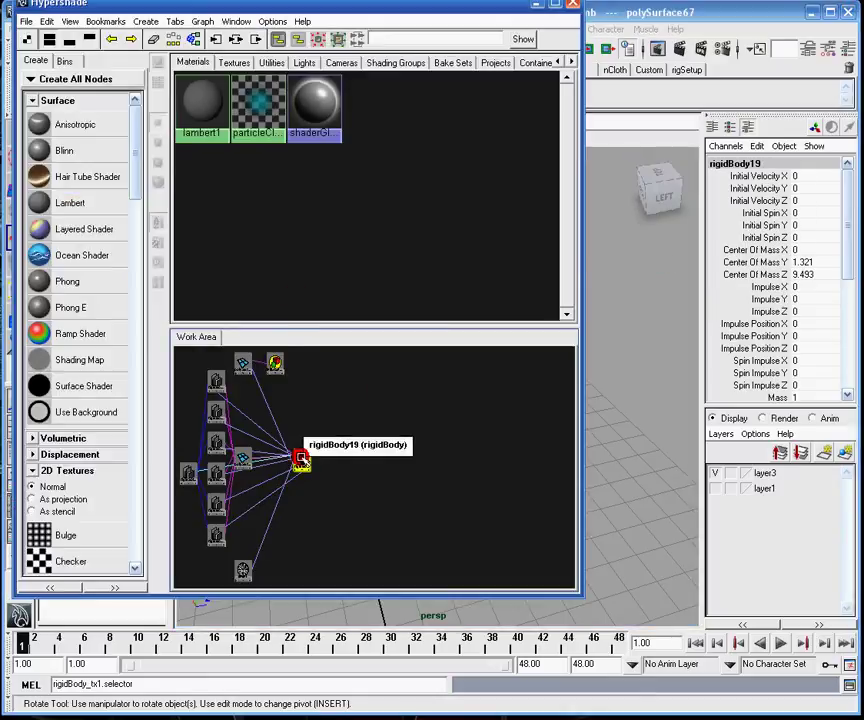
{"action": "key", "text": "Delete"}
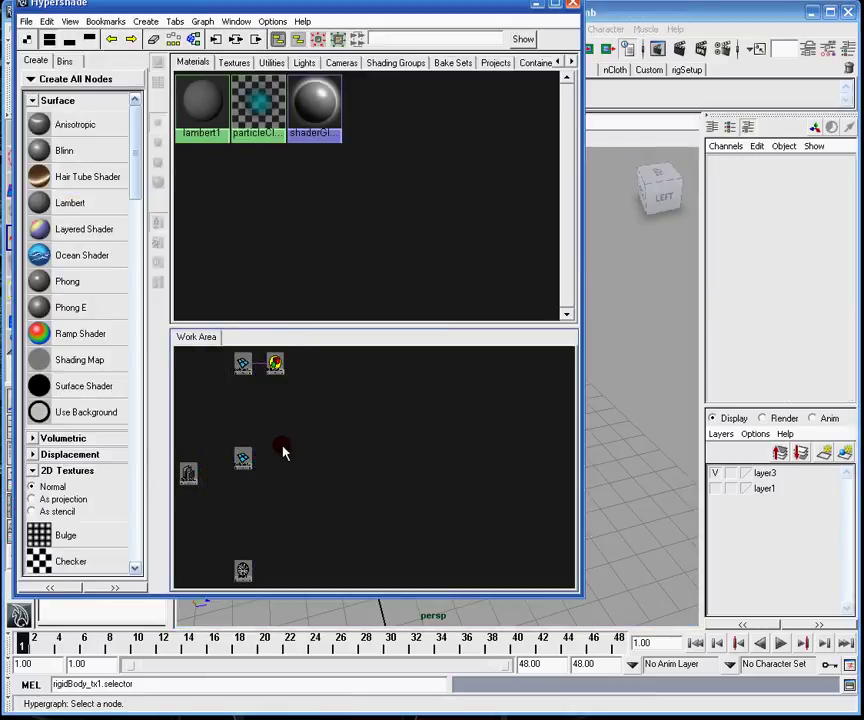
{"action": "key", "text": "ctrl+z"}
{"action": "left_click", "coordinate": [535, 6]}
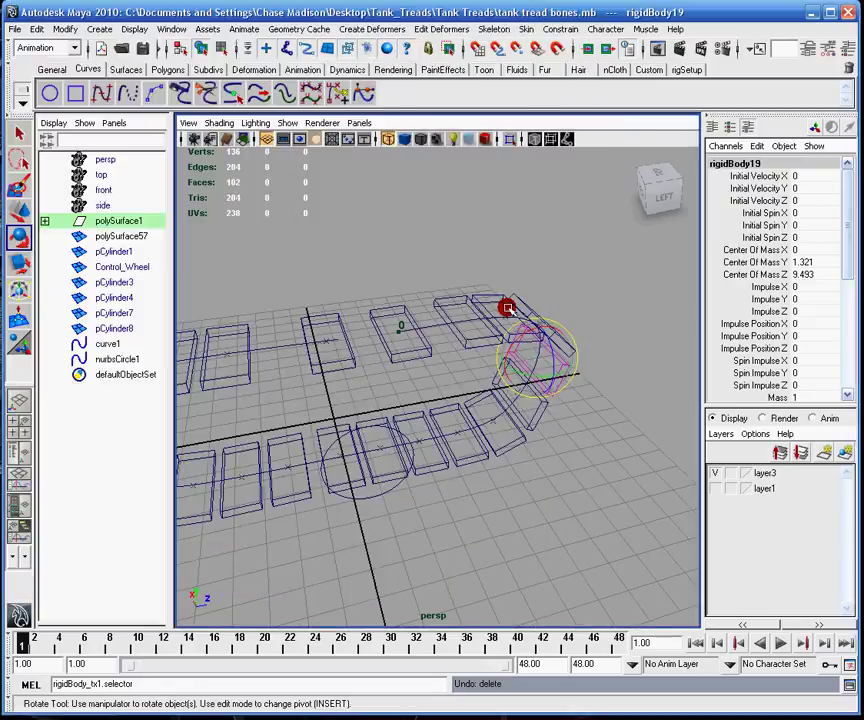
Attach tread polySurface67 to curve1 using Attach to Motion Path, and show the tread's attributes.
{"action": "left_click_drag", "start_coordinate": [508, 308], "coordinate": [488, 314], "text": "alt"}
{"action": "left_click", "coordinate": [469, 304]}
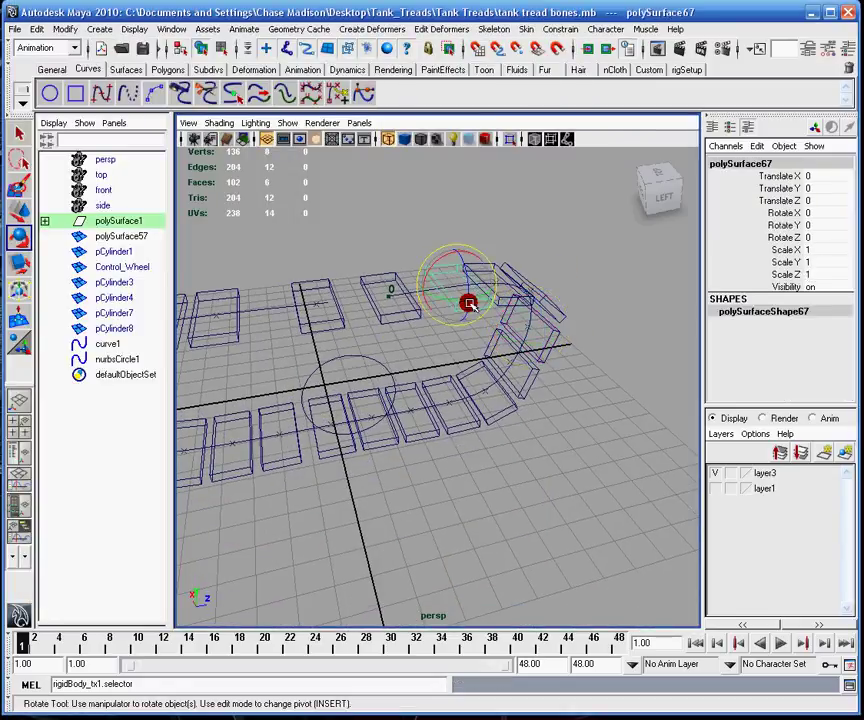
{"action": "key", "text": "q"}
{"action": "left_click", "coordinate": [428, 293]}
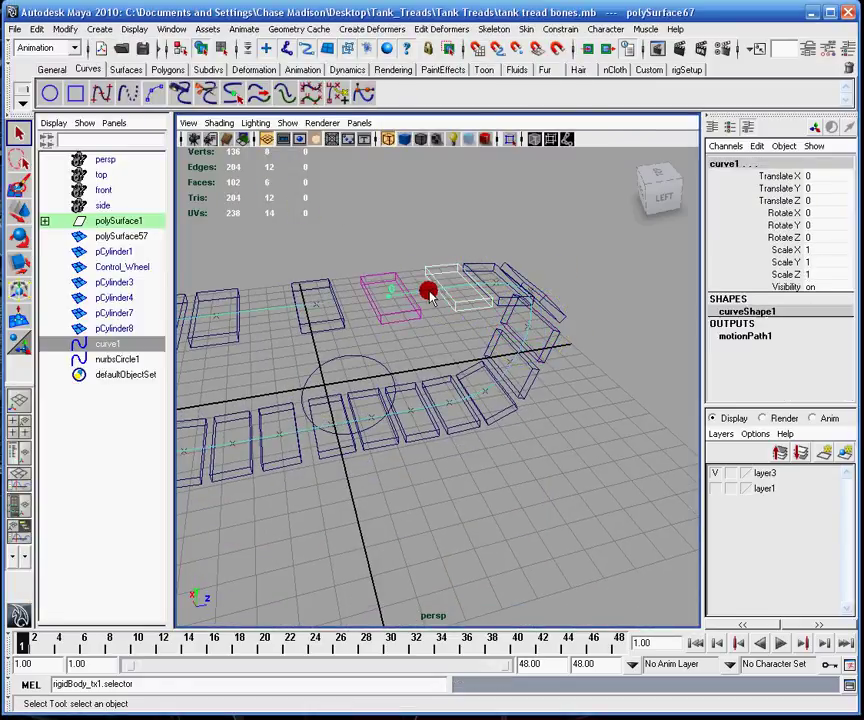
{"action": "left_click", "coordinate": [134, 28]}
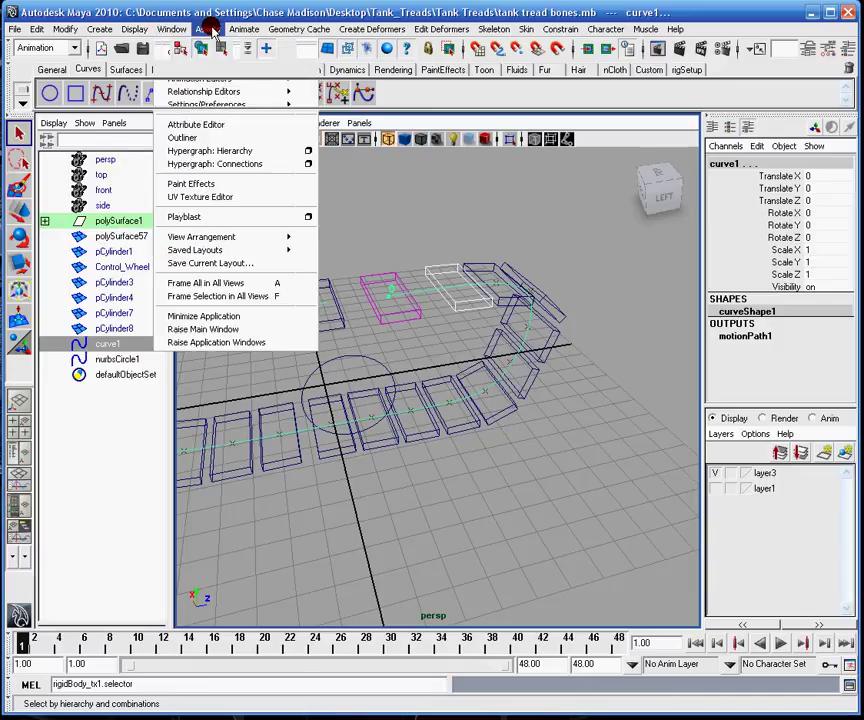
{"action": "mouse_move", "coordinate": [243, 28]}
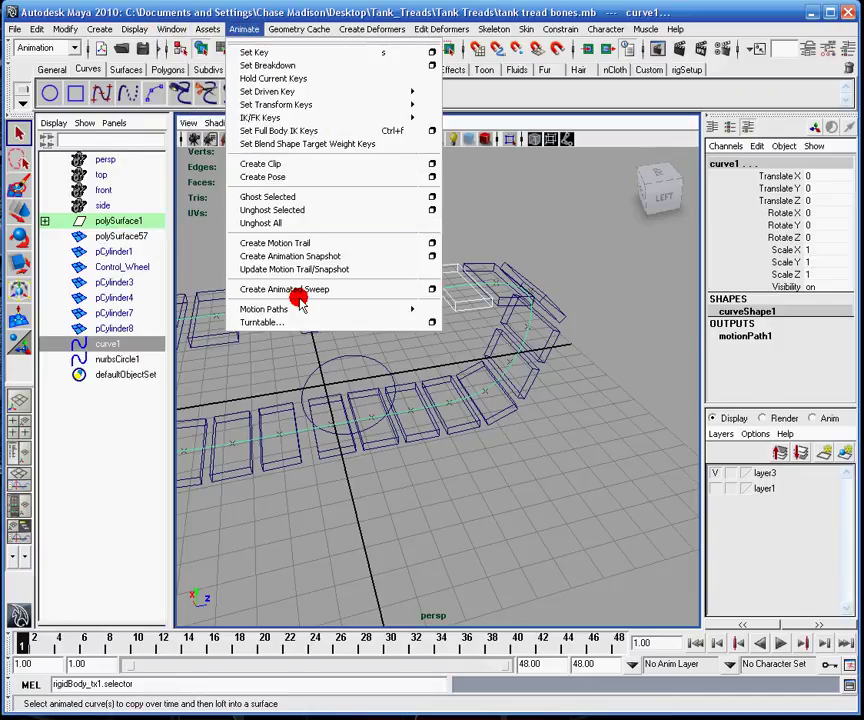
{"action": "mouse_move", "coordinate": [303, 309]}
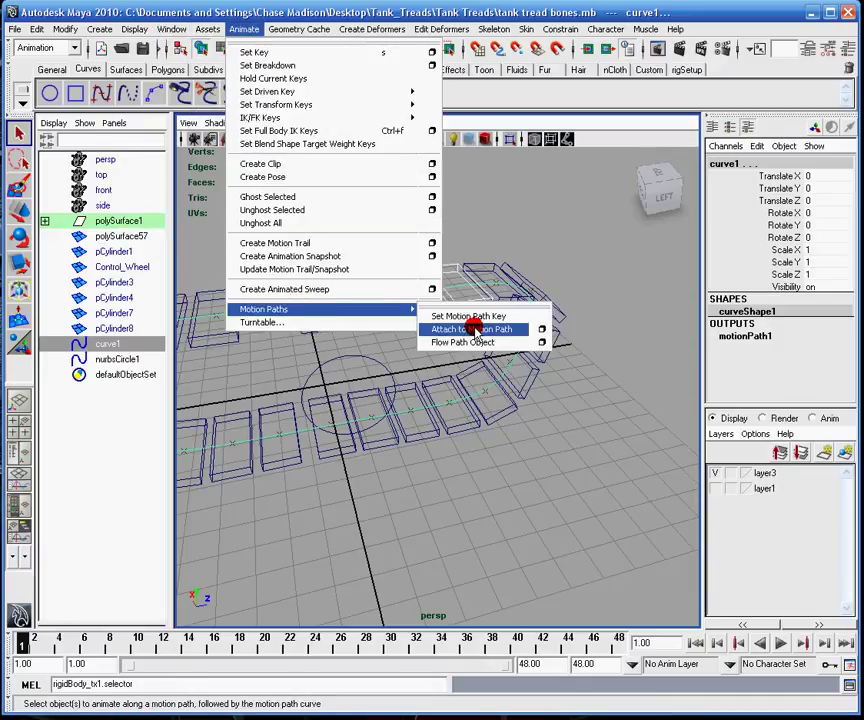
{"action": "left_click", "coordinate": [474, 330]}
{"action": "left_click_drag", "start_coordinate": [409, 285], "coordinate": [357, 365], "text": "alt"}
{"action": "left_click", "coordinate": [763, 50]}
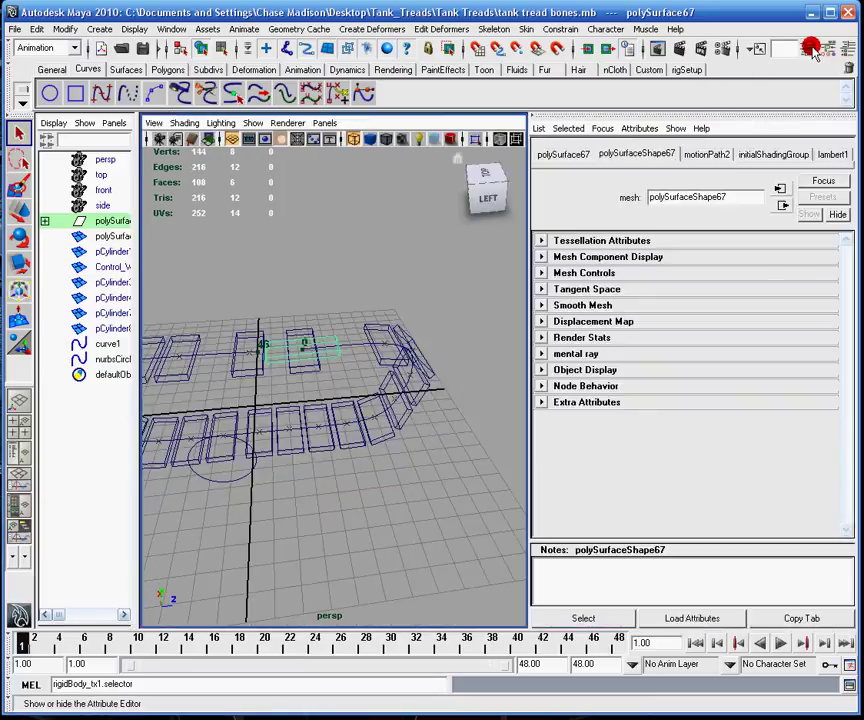
Set motionPath2's World Up Type to Vector with a World Up Vector of 0, 0, 1.
{"action": "left_click", "coordinate": [717, 154]}
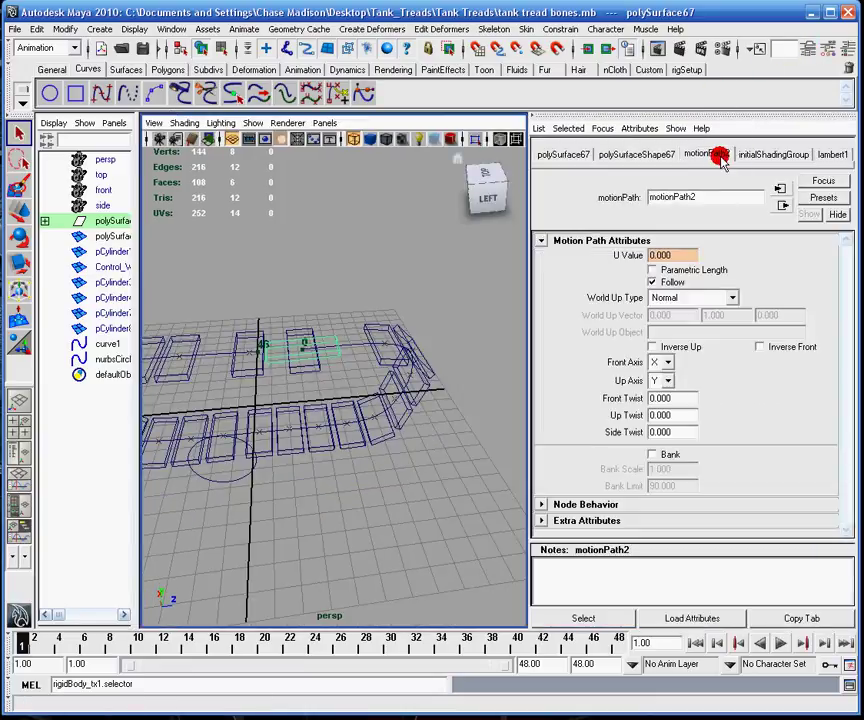
{"action": "left_click", "coordinate": [733, 298]}
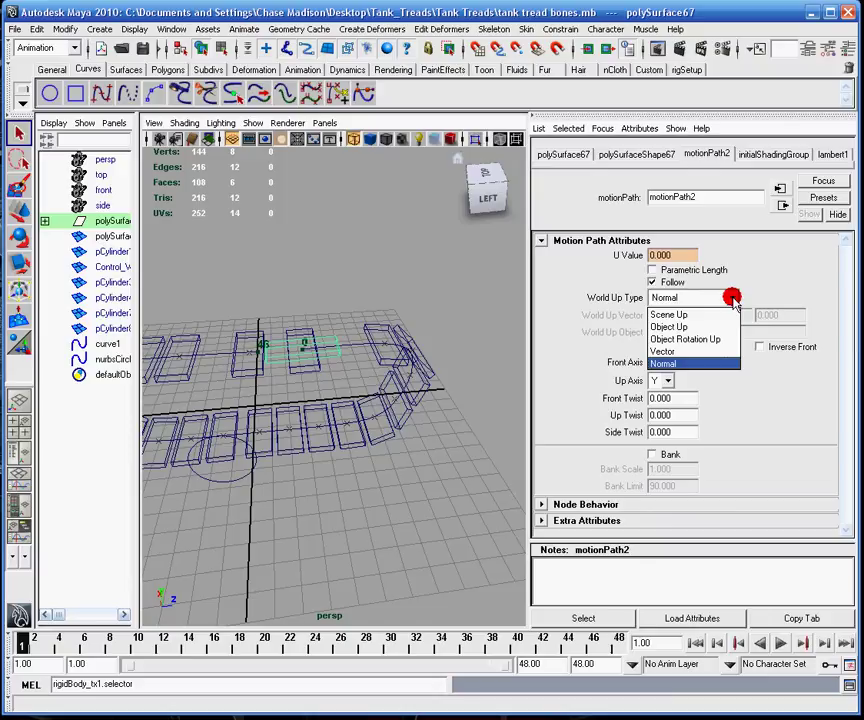
{"action": "left_click", "coordinate": [662, 351]}
{"action": "left_click", "coordinate": [714, 315]}
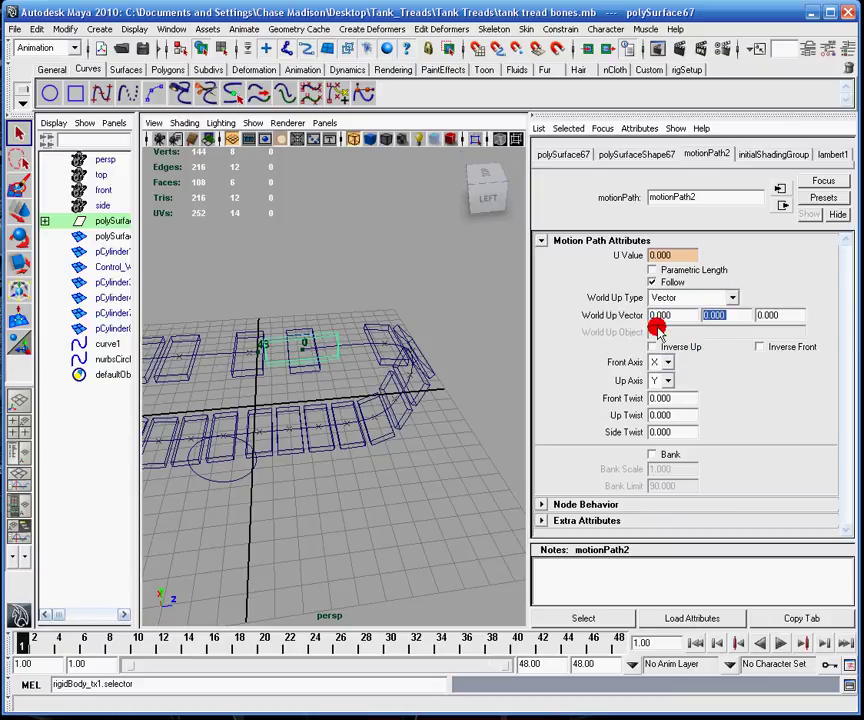
{"action": "double_click", "coordinate": [766, 312]}
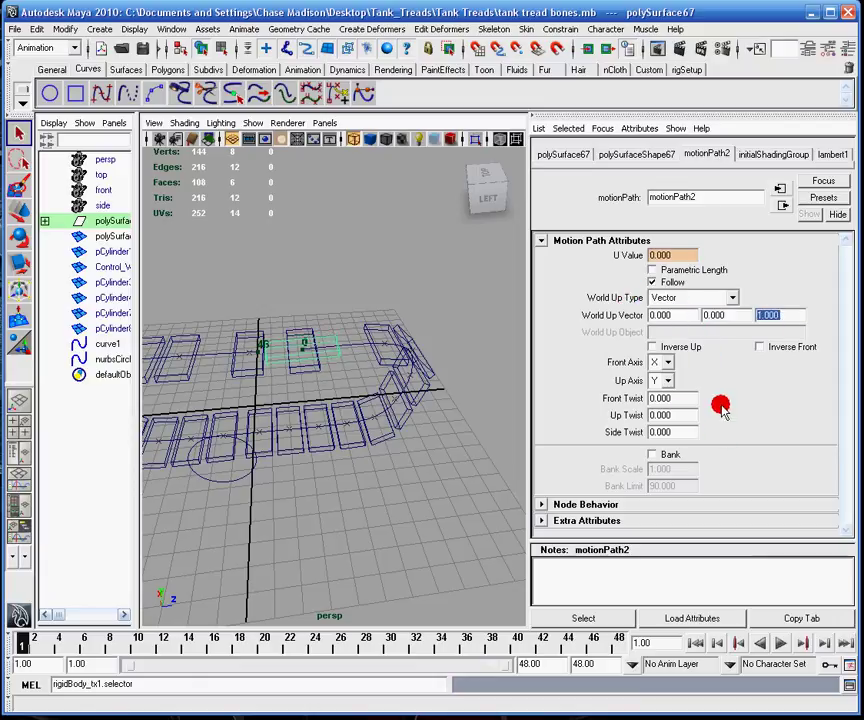
Set motionPath2's Up Twist to 90 so the attached tread turns in line with its neighbours.
{"action": "left_click_drag", "start_coordinate": [683, 416], "coordinate": [337, 376]}
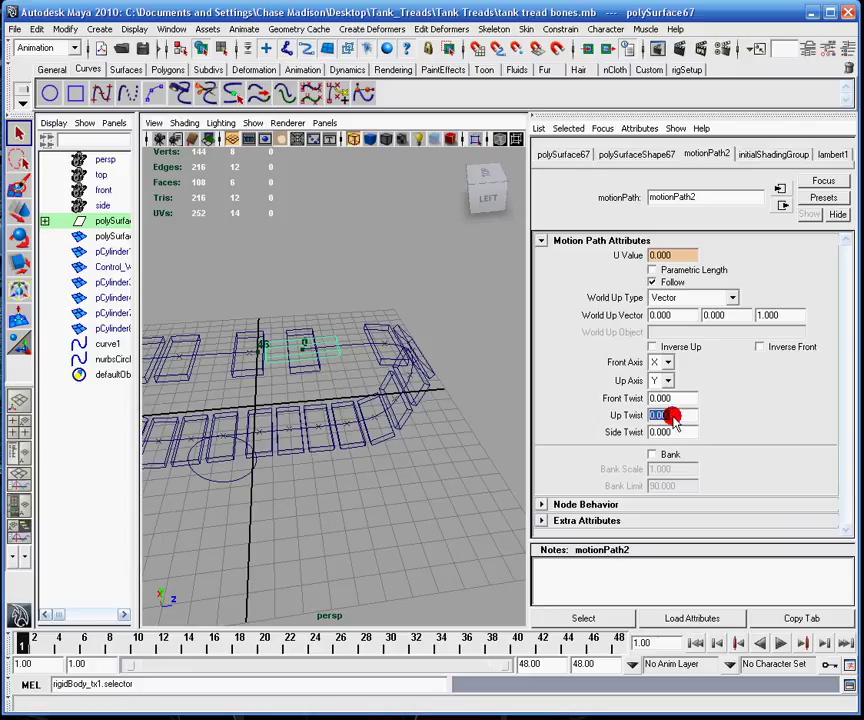
{"action": "key", "text": "Tab"}
{"action": "key", "text": "Return"}
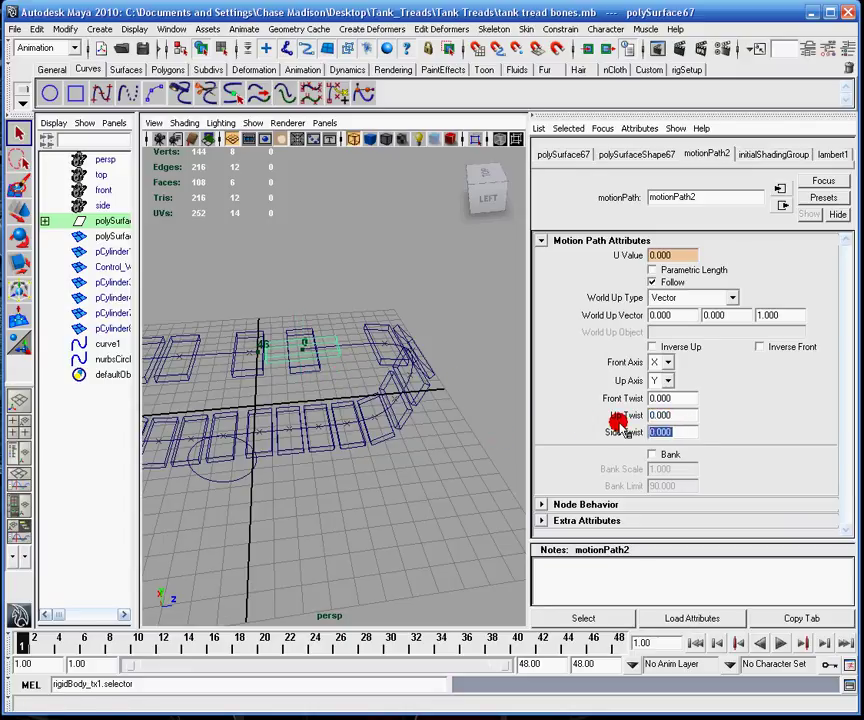
{"action": "double_click", "coordinate": [662, 415]}
{"action": "type", "text": "90"}
{"action": "key", "text": "Return"}
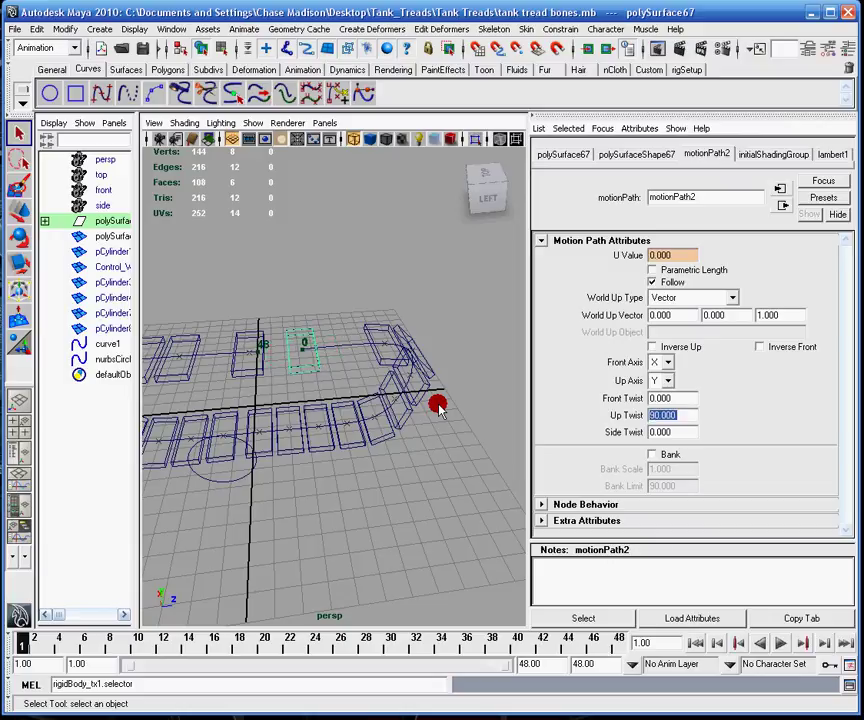
Break the connection on the U Value of tread polySurface67's motionPath2 to remove its time-based animation.
{"action": "left_click", "coordinate": [848, 47]}
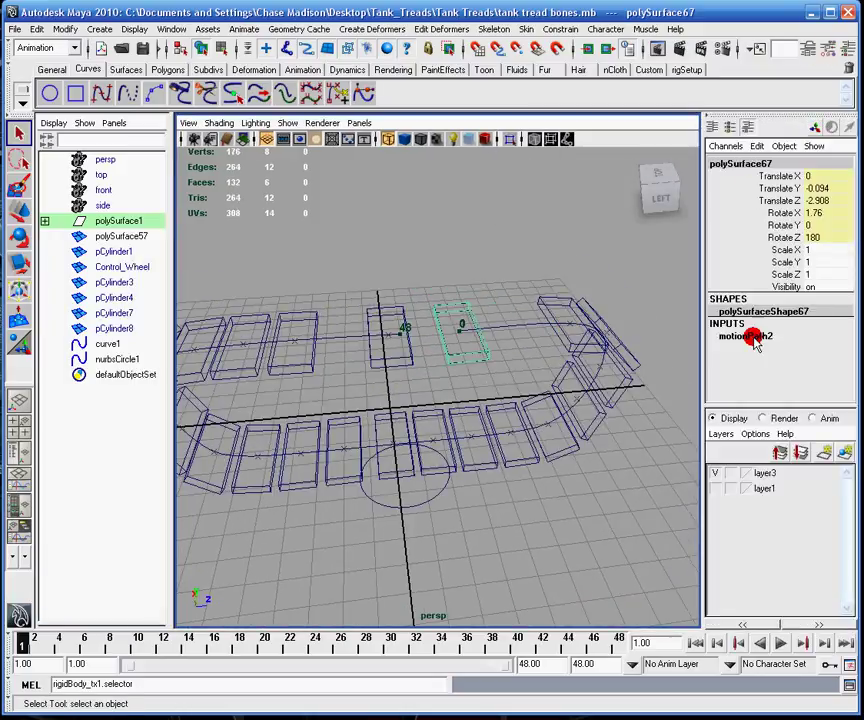
{"action": "left_click", "coordinate": [754, 339]}
{"action": "left_click", "coordinate": [779, 348]}
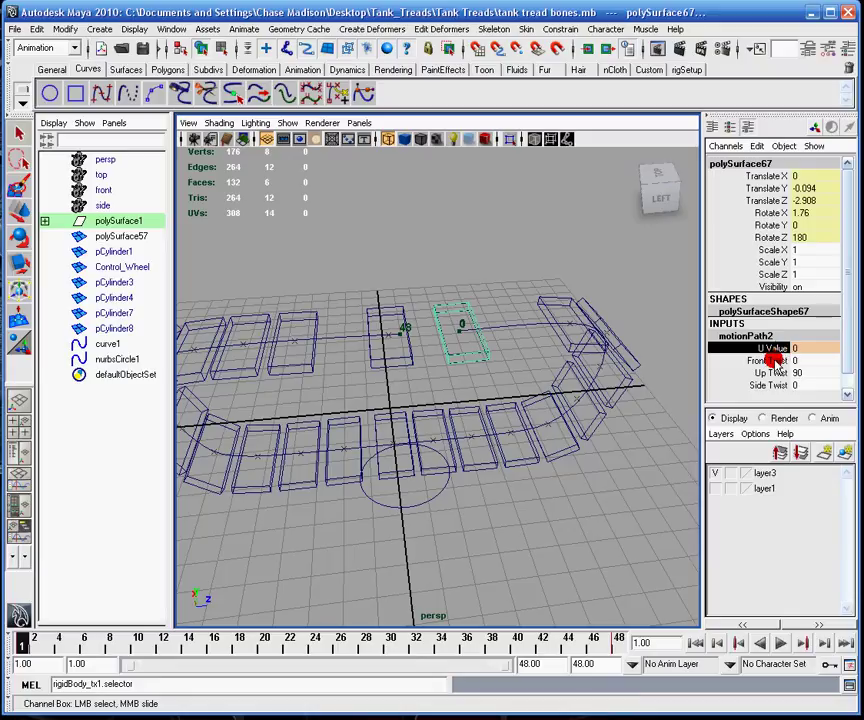
{"action": "right_click", "coordinate": [775, 349]}
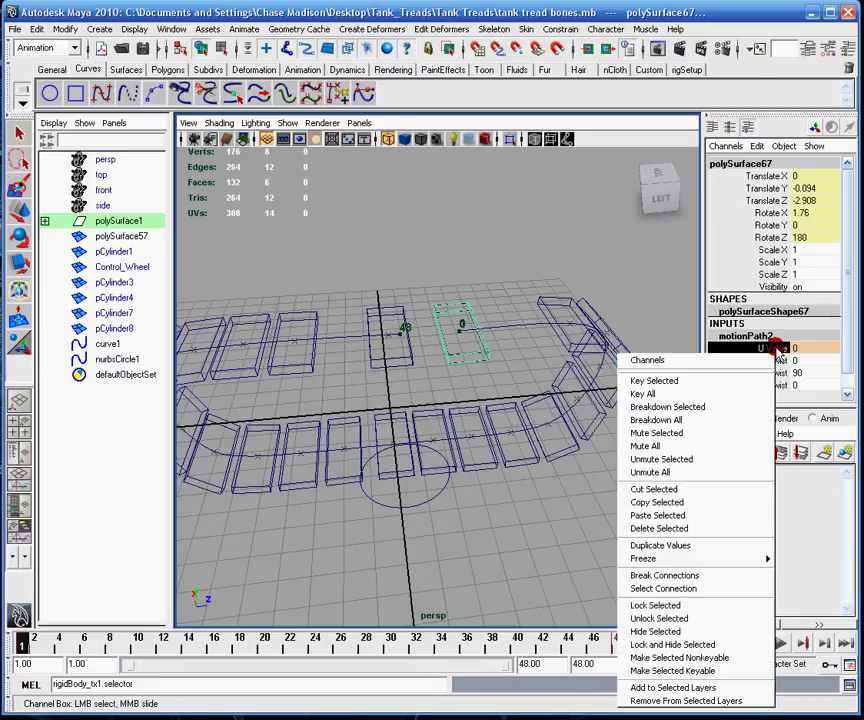
{"action": "left_click", "coordinate": [735, 573]}
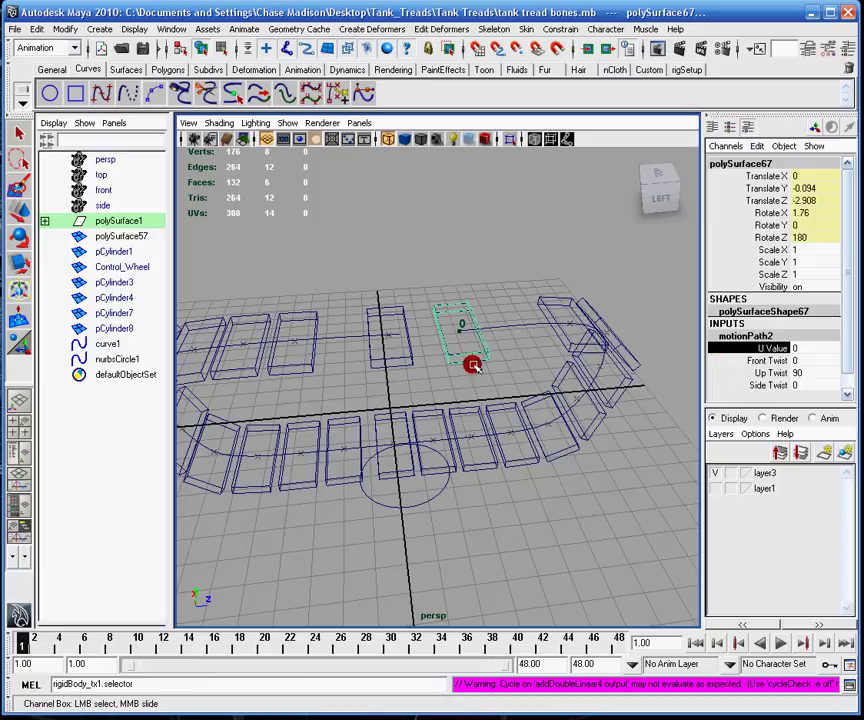
Slide tread polySurface67 along the path curve by adjusting motionPath2's U Value interactively to 0.05.
{"action": "left_click", "coordinate": [19, 210]}
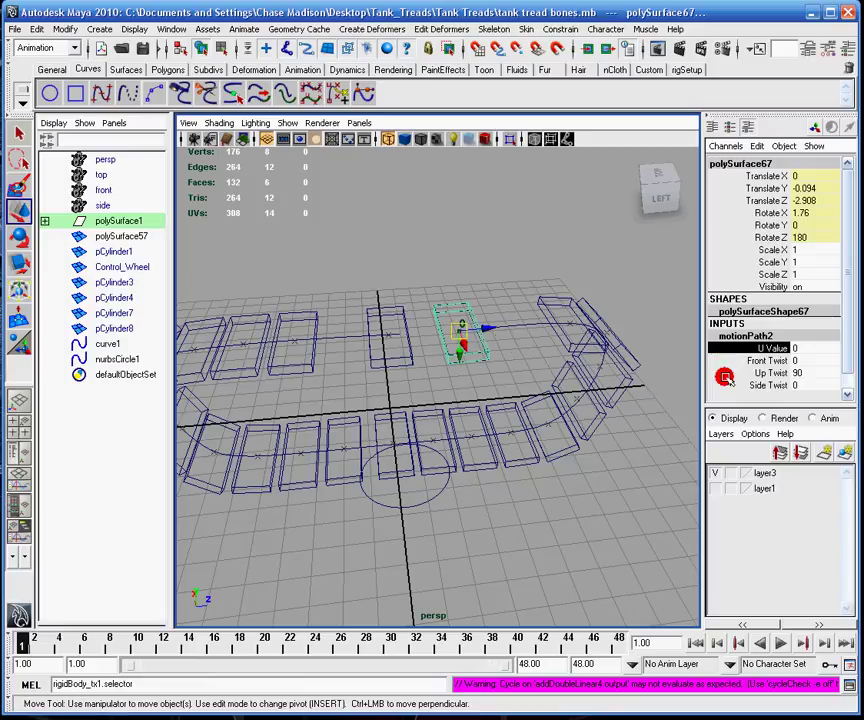
{"action": "left_click", "coordinate": [784, 347]}
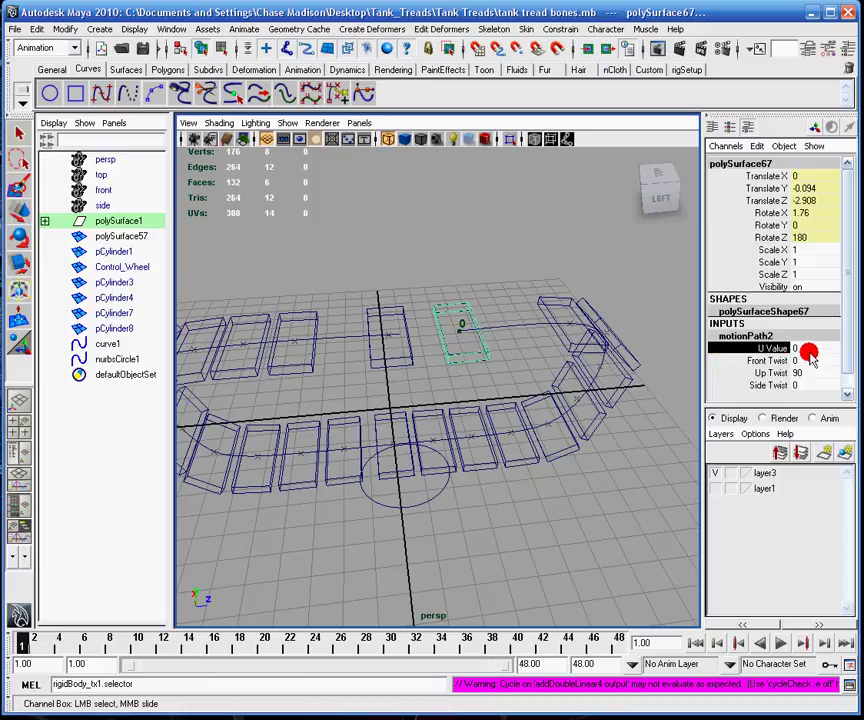
{"action": "middle_click_drag", "start_coordinate": [473, 359], "coordinate": [478, 358]}
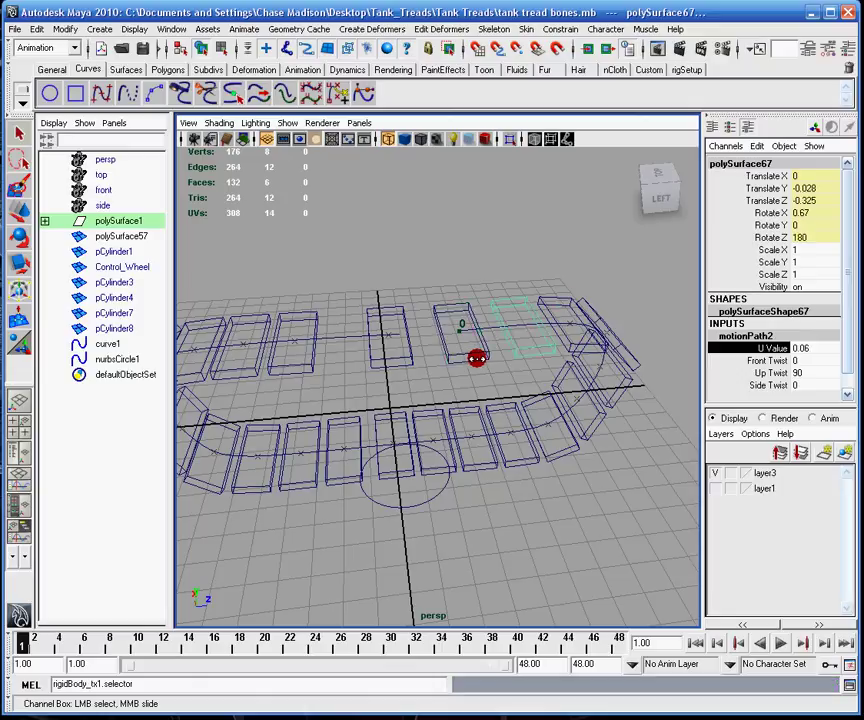
{"action": "middle_click_drag", "start_coordinate": [476, 357], "coordinate": [642, 328]}
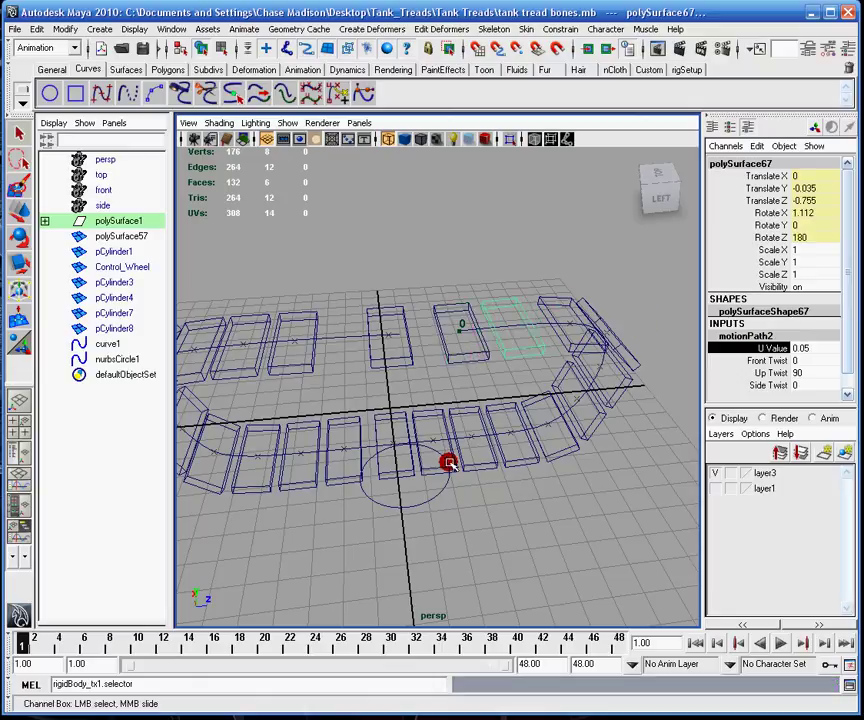
Open the Set Driven Key editor with control circle nurbsCircle1 and tread polySurface67 selected.
{"action": "left_click", "coordinate": [443, 492]}
{"action": "key", "text": "w"}
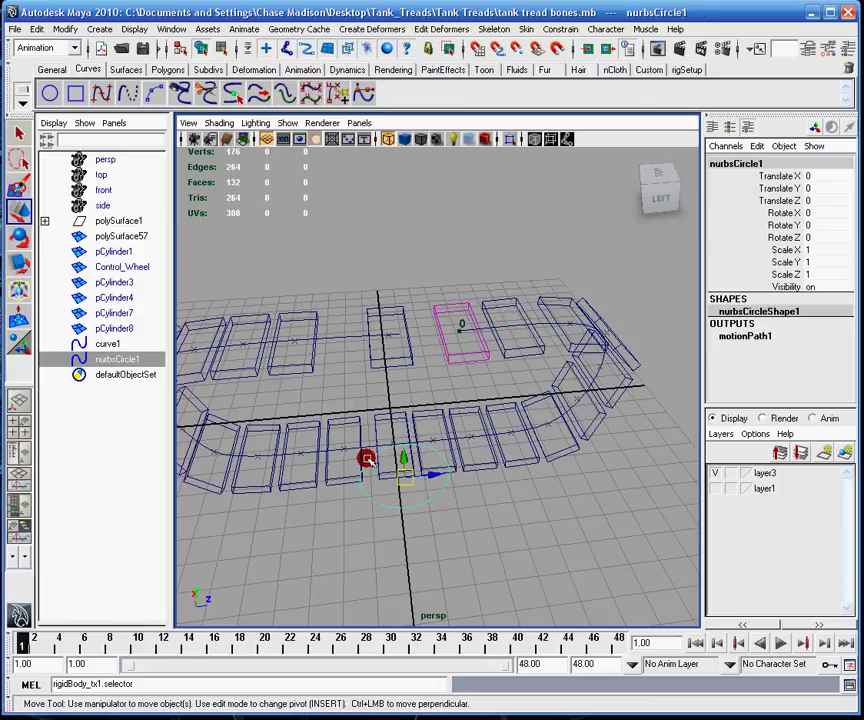
{"action": "left_click", "coordinate": [535, 341]}
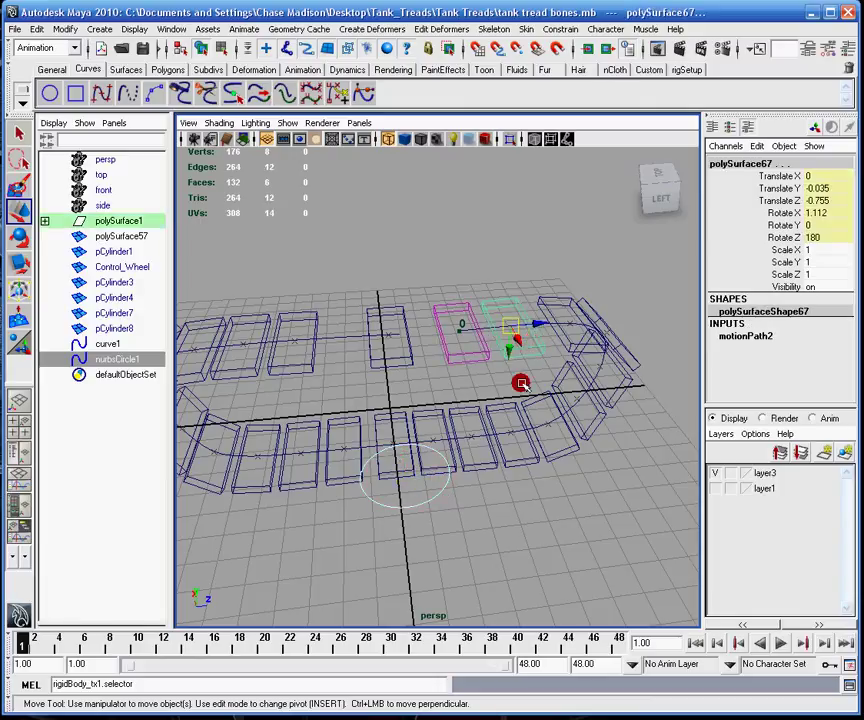
{"action": "left_click", "coordinate": [134, 29]}
{"action": "mouse_move", "coordinate": [171, 29]}
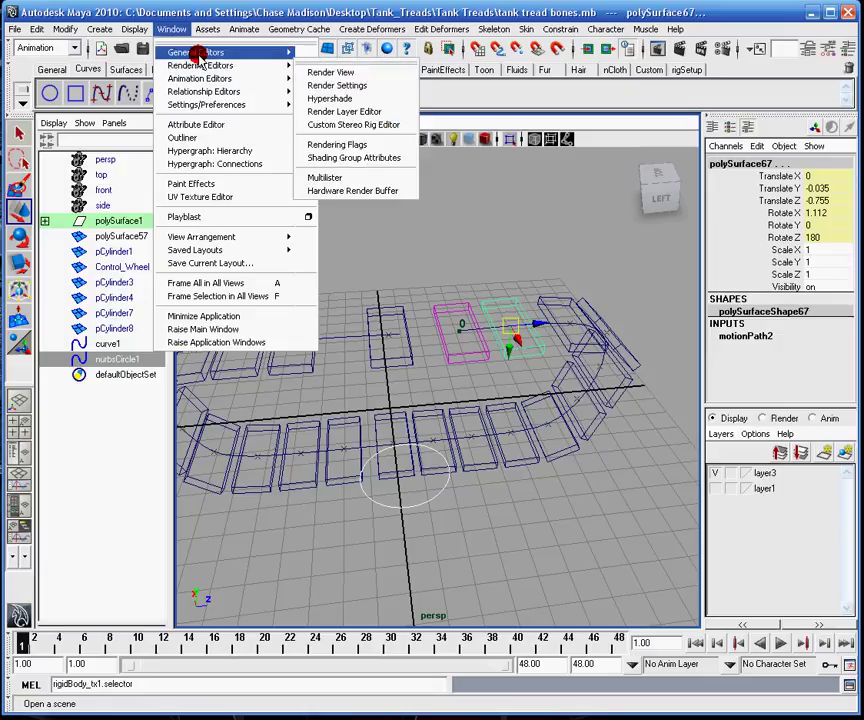
{"action": "mouse_move", "coordinate": [244, 29]}
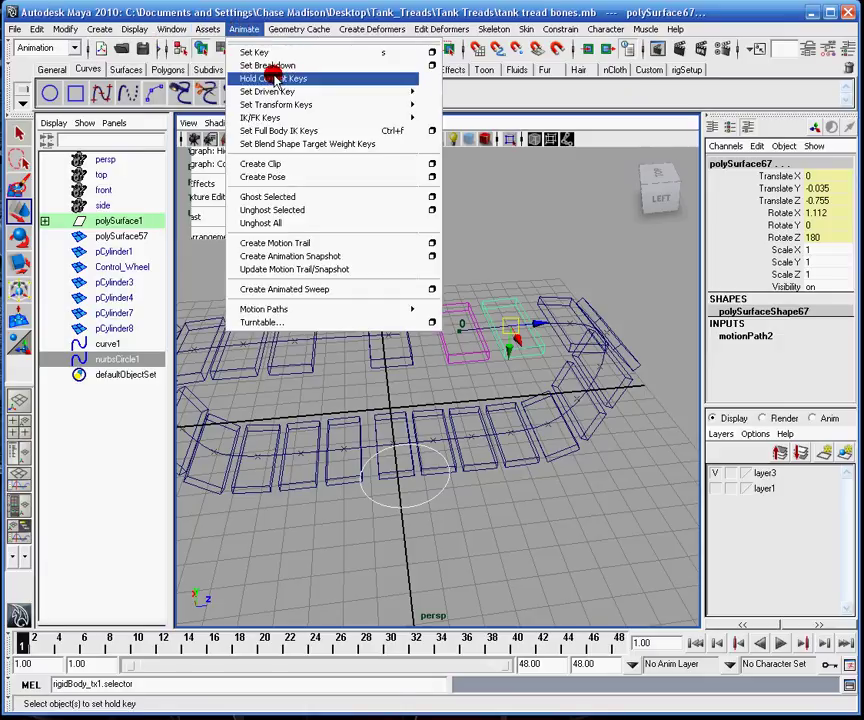
{"action": "mouse_move", "coordinate": [281, 92]}
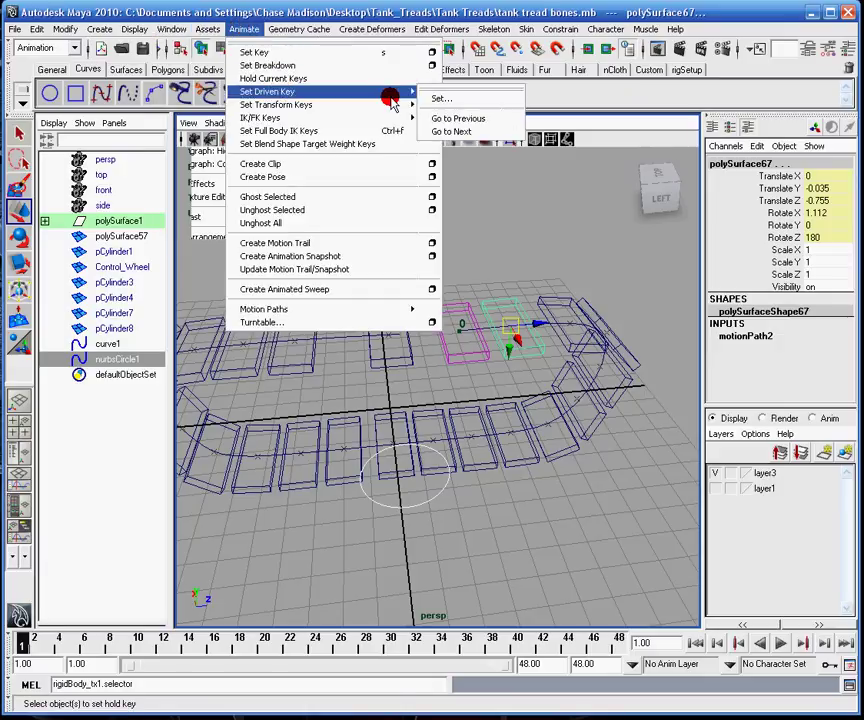
{"action": "left_click", "coordinate": [463, 100]}
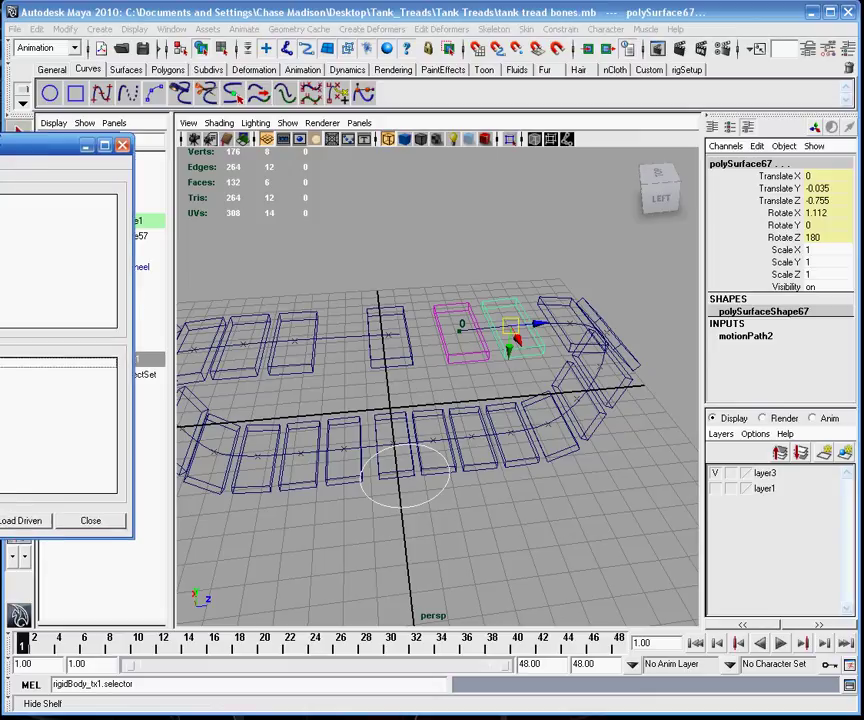
Load nurbsCircle1 as the driver and polySurface67 as the driven object for the driven key.
{"action": "left_click", "coordinate": [449, 487]}
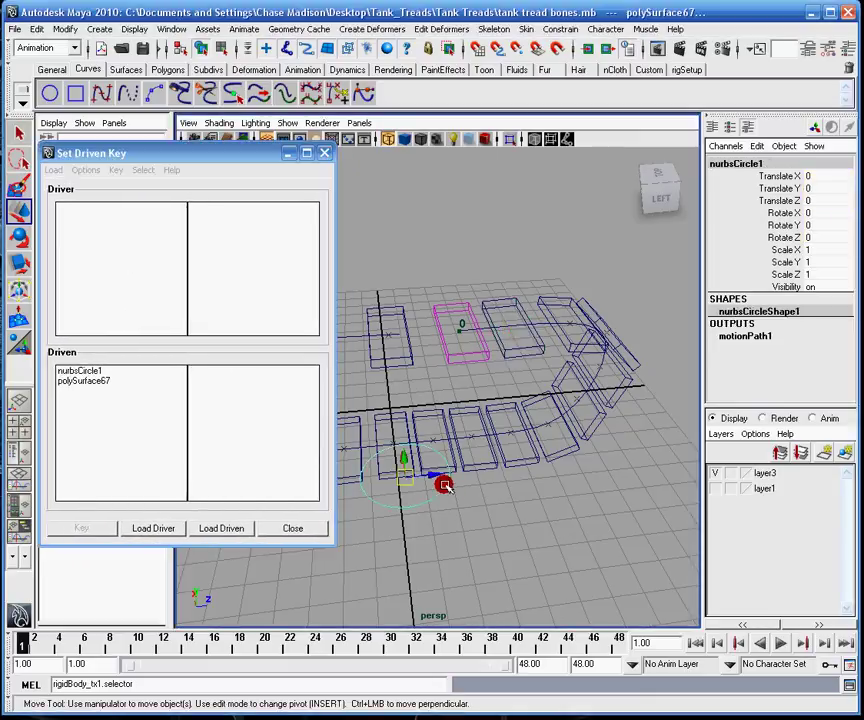
{"action": "left_click", "coordinate": [145, 527]}
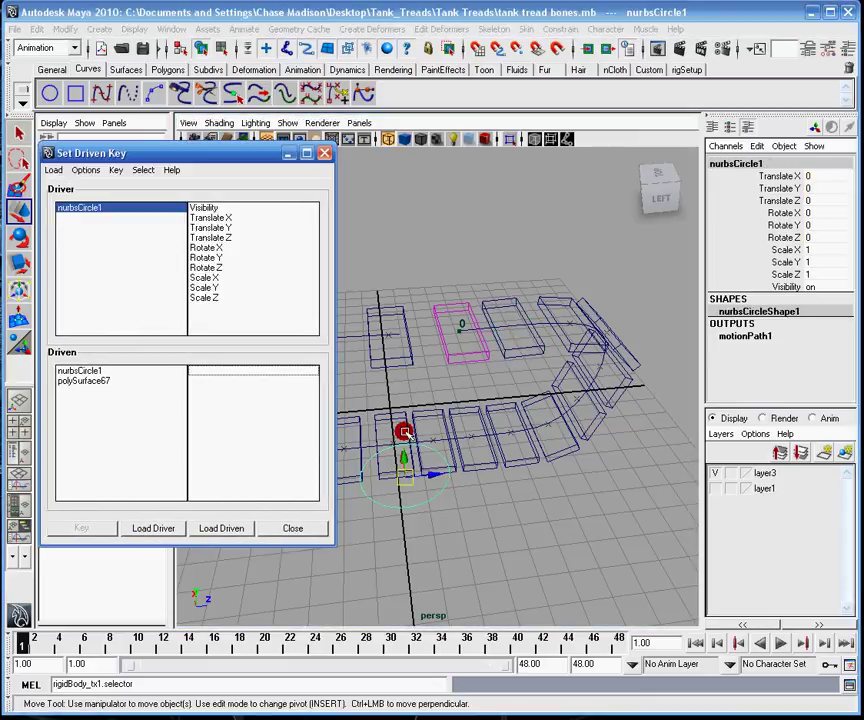
{"action": "left_click", "coordinate": [536, 350]}
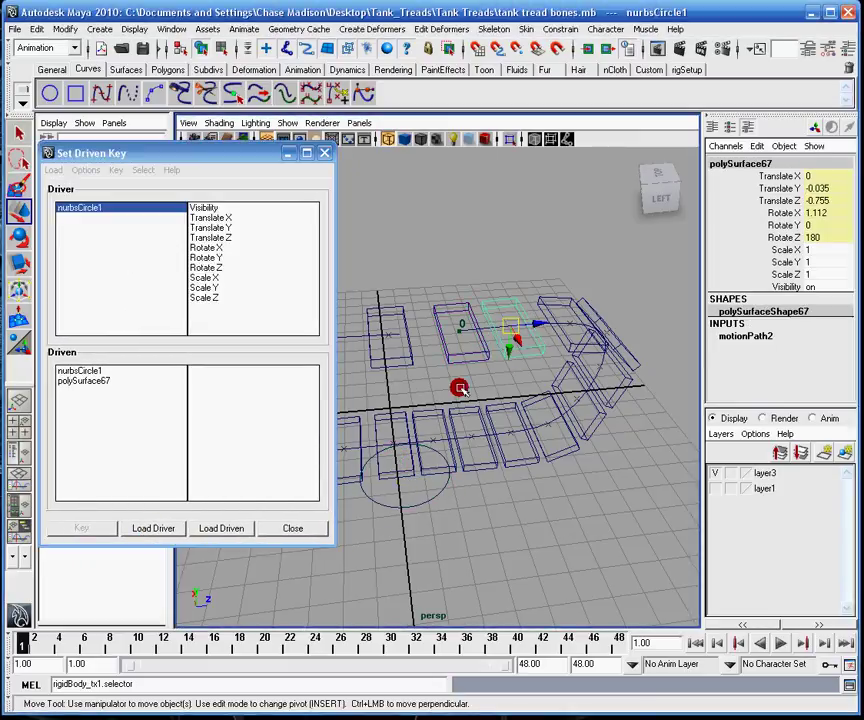
{"action": "left_click", "coordinate": [223, 528]}
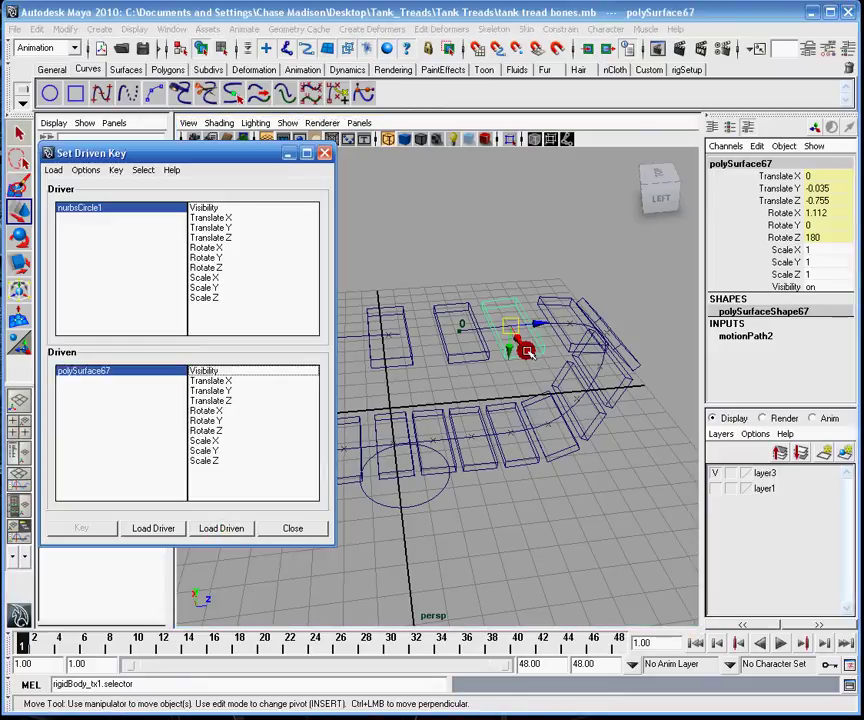
Load the tread's motionPath2 node as the driven object, and show the tread's motion path channels again.
{"action": "left_click", "coordinate": [748, 338]}
{"action": "left_click", "coordinate": [212, 527]}
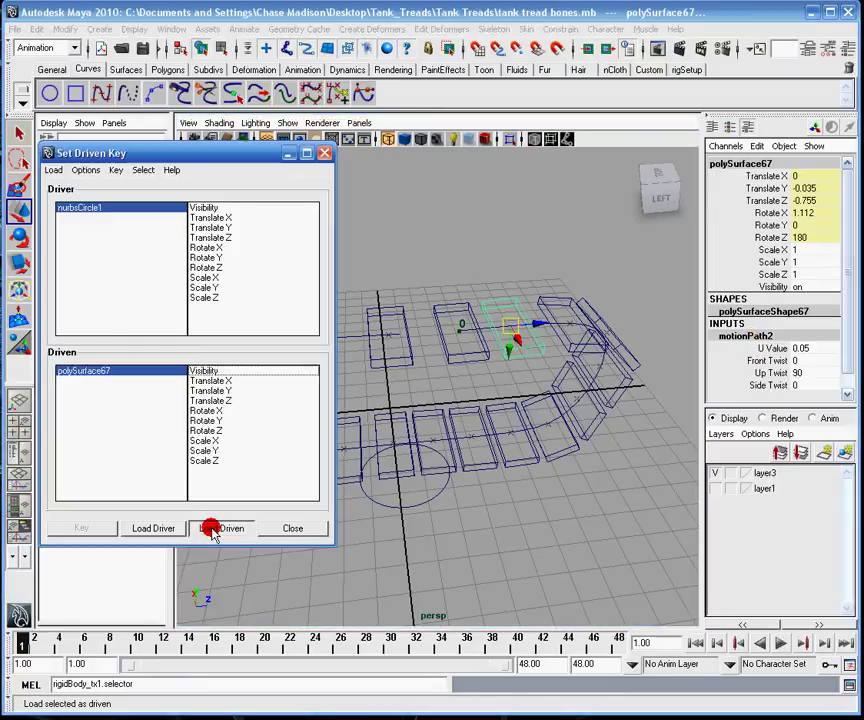
{"action": "left_click", "coordinate": [112, 370]}
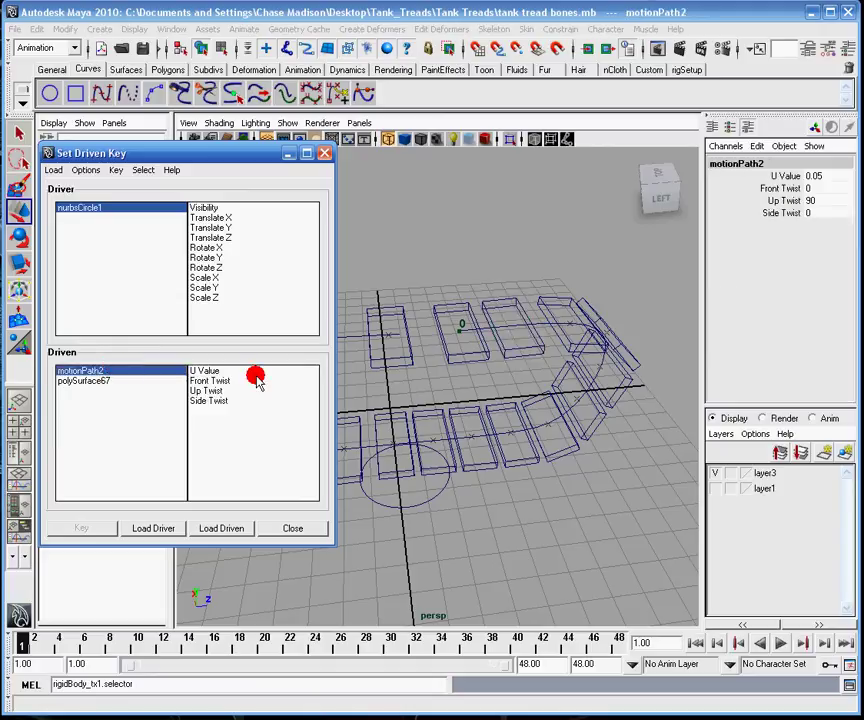
{"action": "left_click", "coordinate": [508, 343]}
{"action": "left_click", "coordinate": [760, 337]}
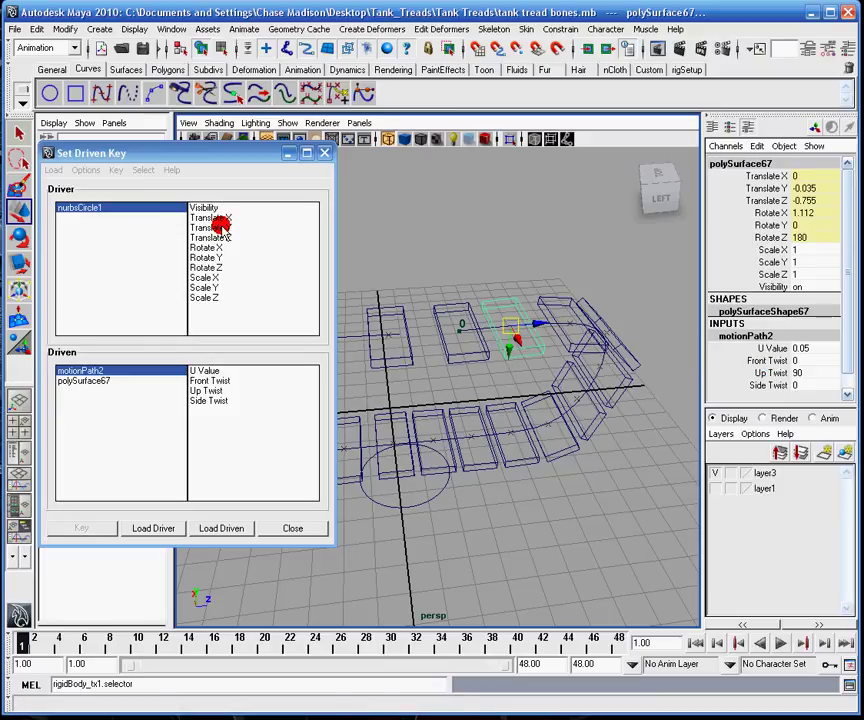
Enlarge the rotate manipulator, test-rotate nurbsCircle1 by about 10.7 degrees about X to identify the driving axis, and undo the rotation.
{"action": "left_click", "coordinate": [447, 487]}
{"action": "key", "text": "e"}
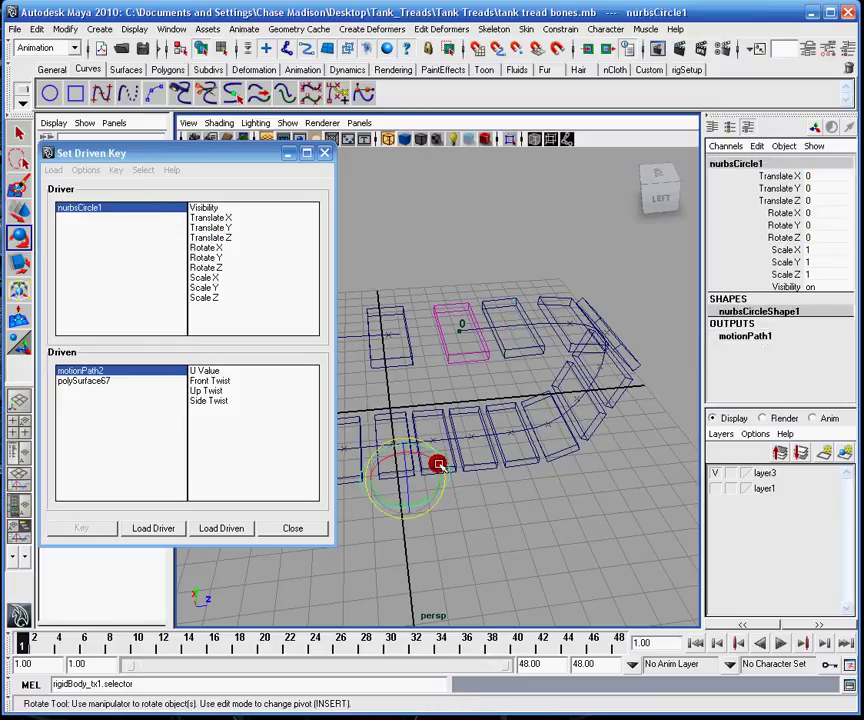
{"action": "right_click_drag", "start_coordinate": [383, 458], "coordinate": [488, 372], "text": "alt"}
{"action": "middle_click_drag", "start_coordinate": [488, 372], "coordinate": [527, 378], "text": "alt"}
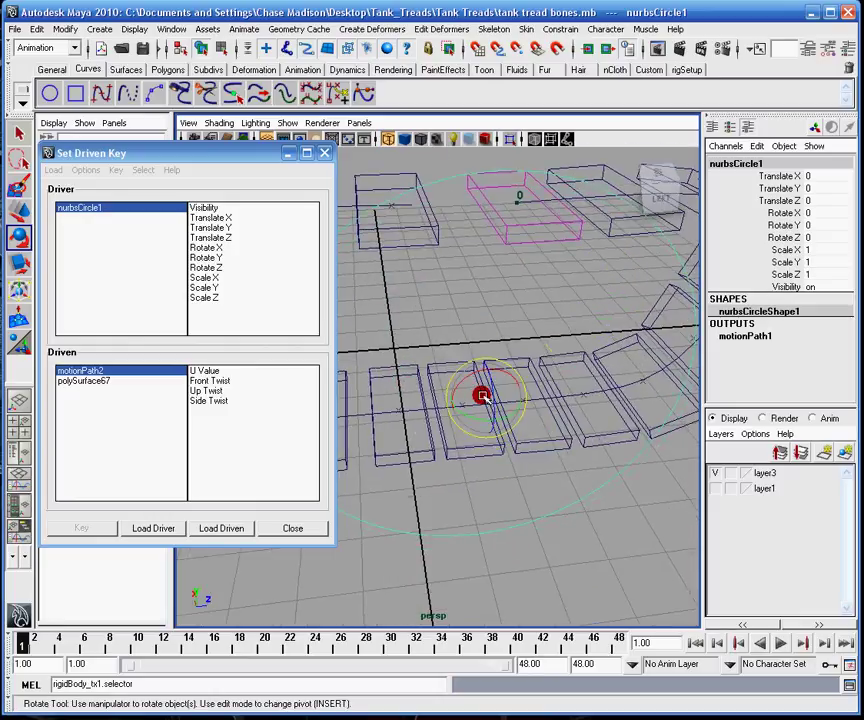
{"action": "key", "text": "equal"}
{"action": "key", "text": "equal"}
{"action": "key", "text": "equal"}
{"action": "key", "text": "equal"}
{"action": "key", "text": "equal"}
{"action": "key", "text": "equal"}
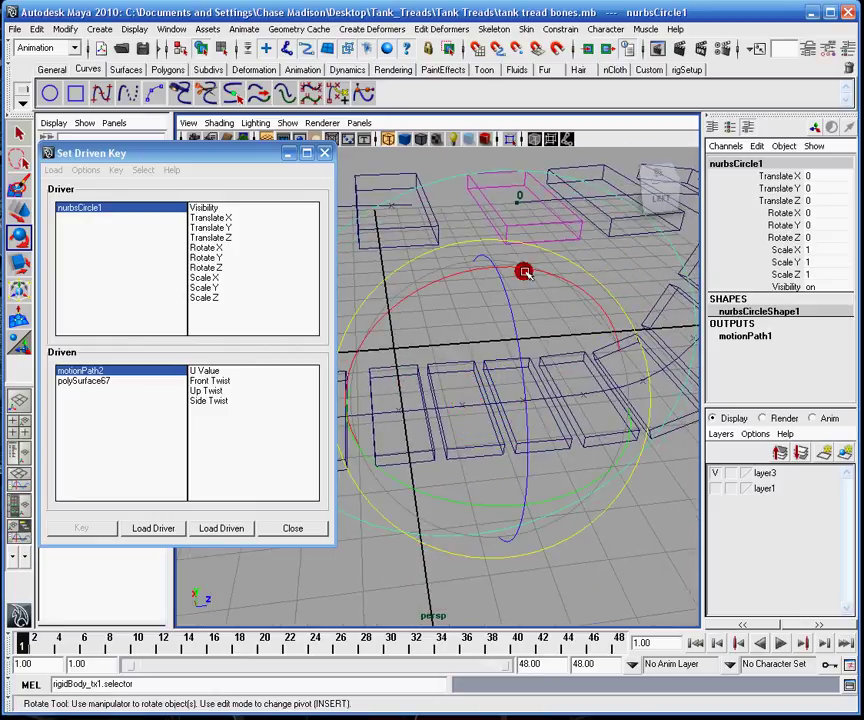
{"action": "left_click_drag", "start_coordinate": [530, 271], "coordinate": [555, 261]}
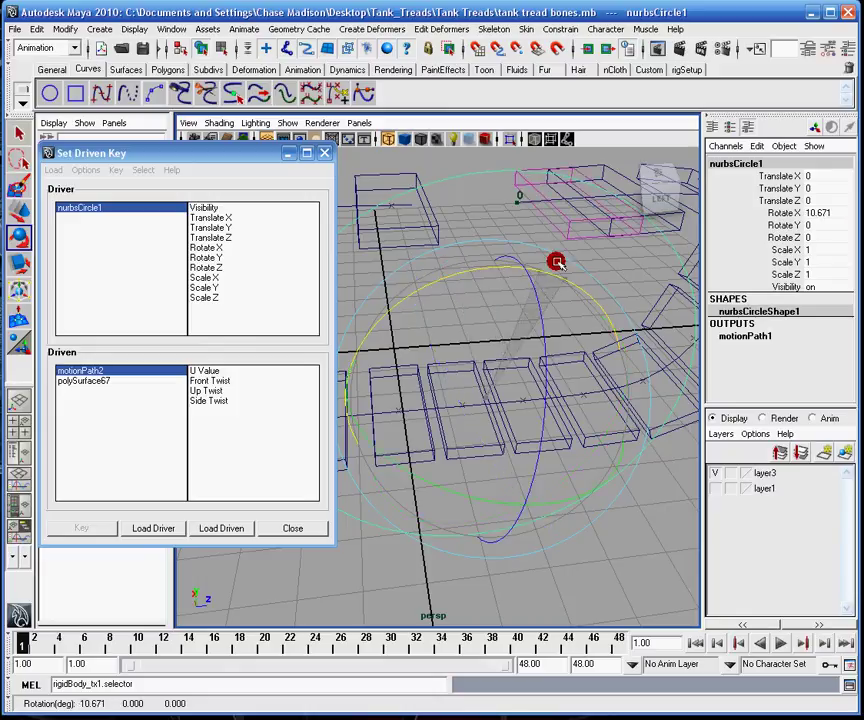
{"action": "key", "text": "z"}
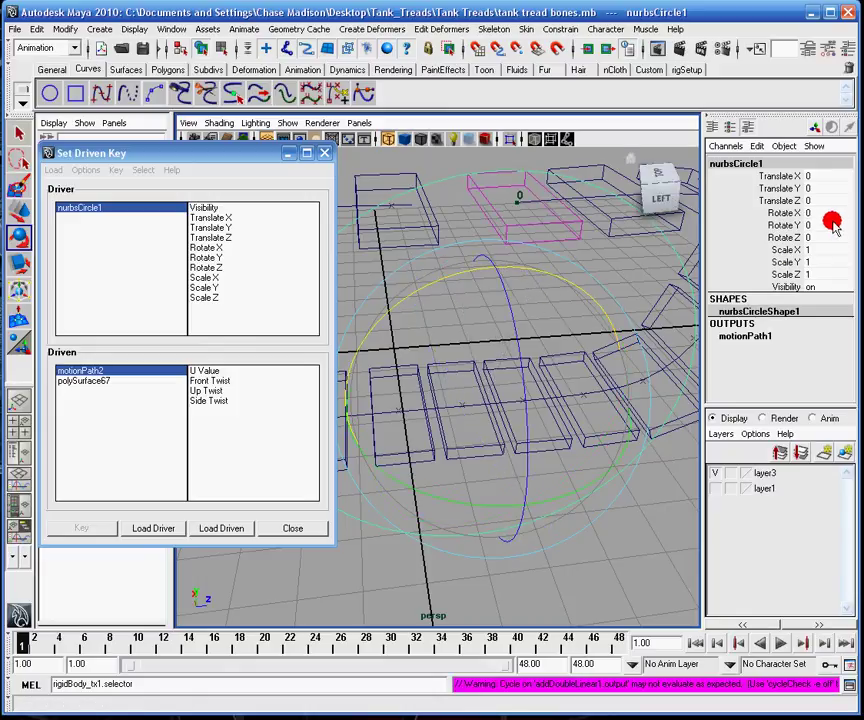
Choose nurbsCircle1's Rotate X as the driver attribute and motionPath2's U Value as the driven attribute, keeping the tread loop in view.
{"action": "left_click", "coordinate": [219, 247]}
{"action": "left_click", "coordinate": [206, 371]}
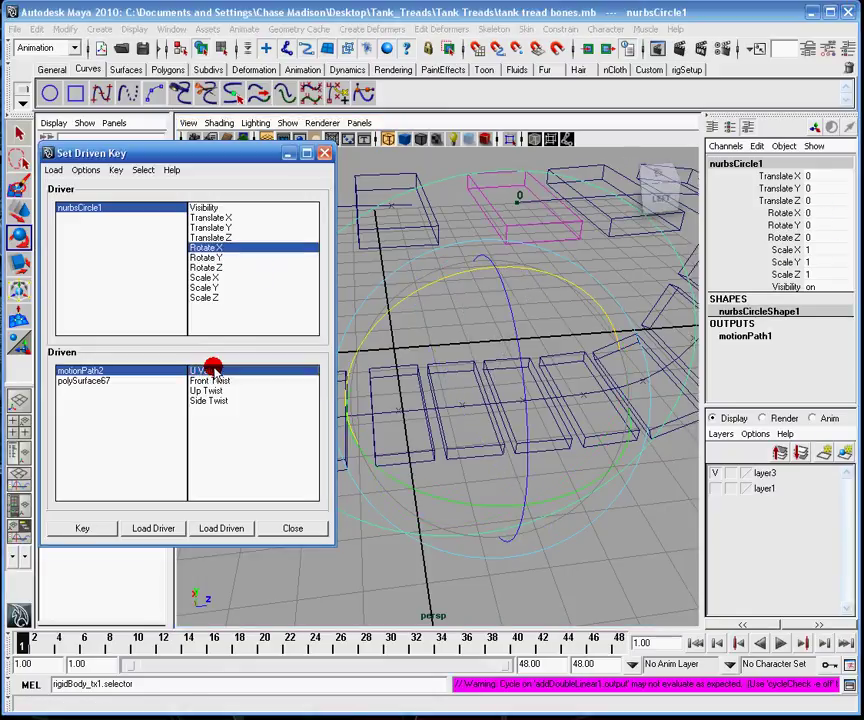
{"action": "middle_click_drag", "start_coordinate": [525, 330], "coordinate": [463, 378], "text": "alt"}
{"action": "right_click_drag", "start_coordinate": [463, 378], "coordinate": [345, 342], "text": "alt"}
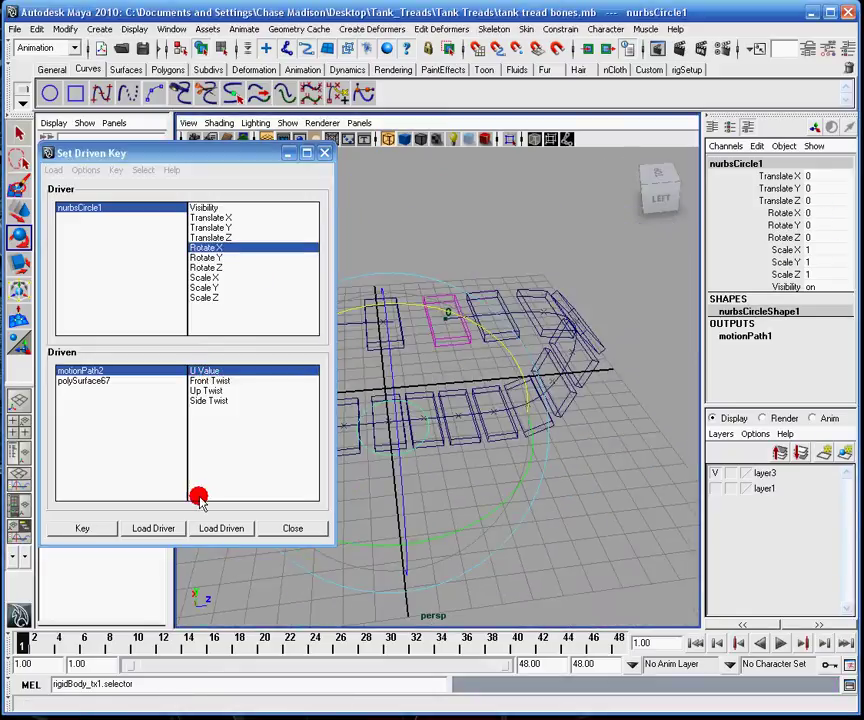
Record a driven key with nurbsCircle1's Rotate X at 0 and U Value at 0.05, and show polySurface67's motionPath2 channels.
{"action": "left_click", "coordinate": [86, 527]}
{"action": "left_click", "coordinate": [505, 315]}
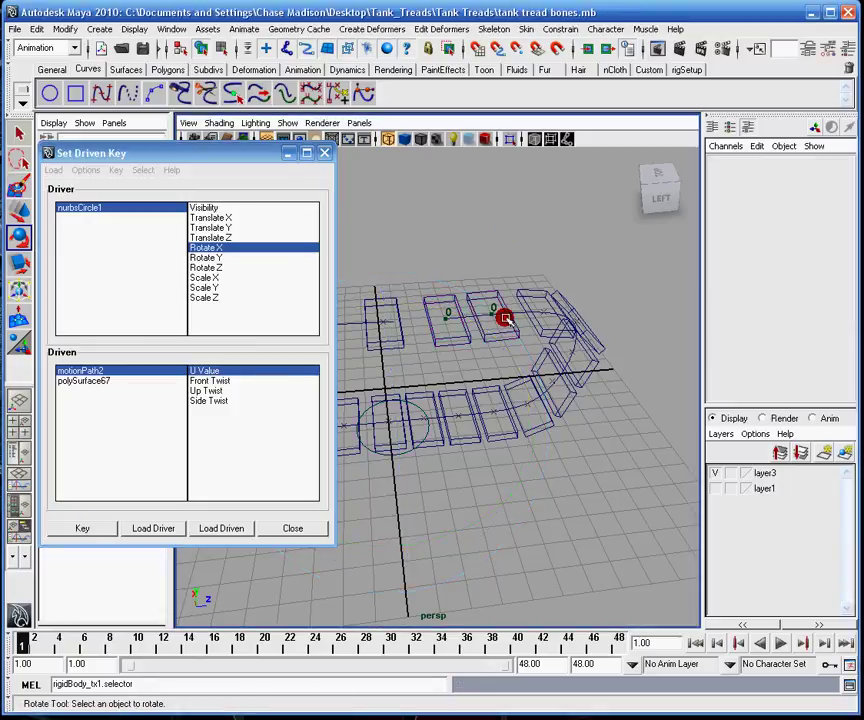
{"action": "left_click", "coordinate": [507, 330]}
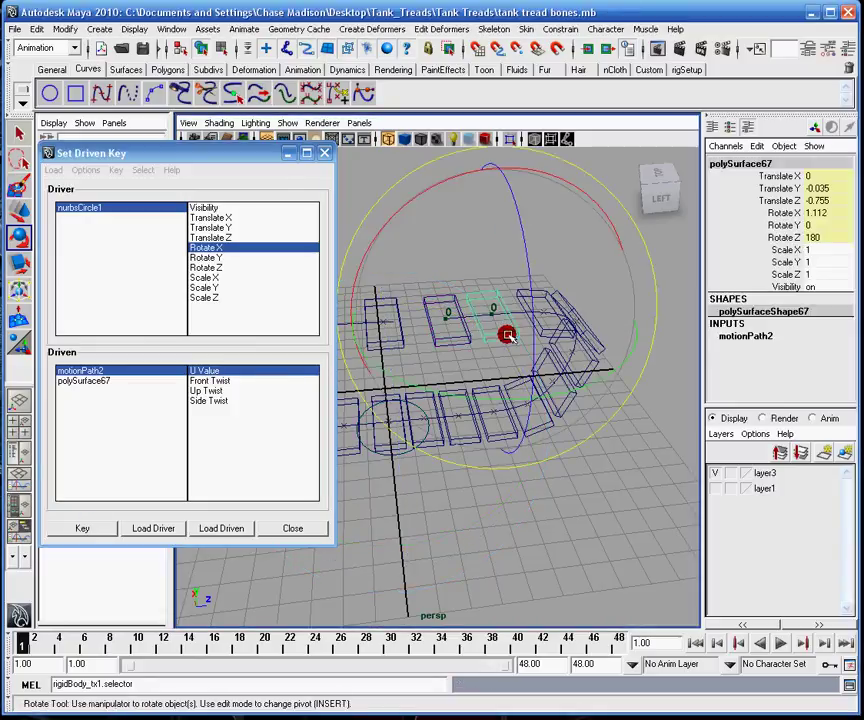
{"action": "left_click", "coordinate": [745, 336]}
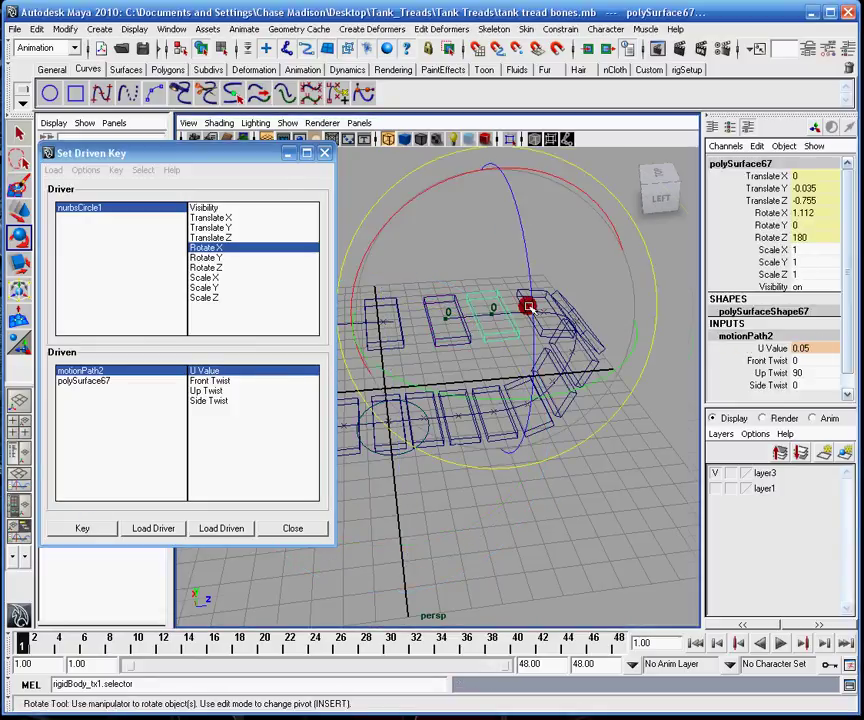
Slide polySurface67's motionPath2 U Value to 0.99 and record a driven key with nurbsCircle1's Rotate X at 0.
{"action": "middle_click_drag", "start_coordinate": [526, 307], "coordinate": [577, 310], "text": "alt"}
{"action": "left_click", "coordinate": [768, 349]}
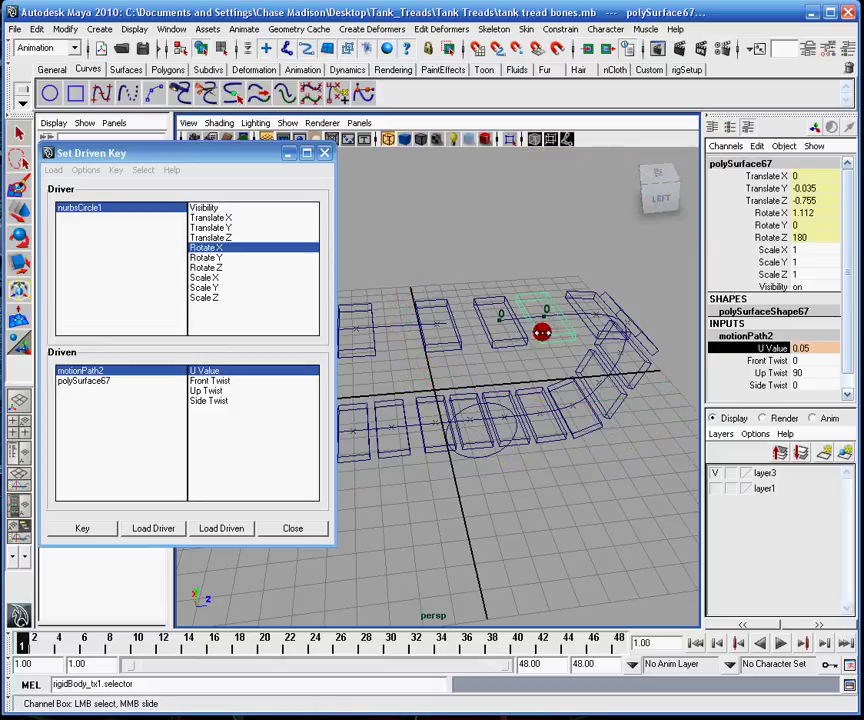
{"action": "middle_click_drag", "start_coordinate": [775, 355], "coordinate": [670, 347]}
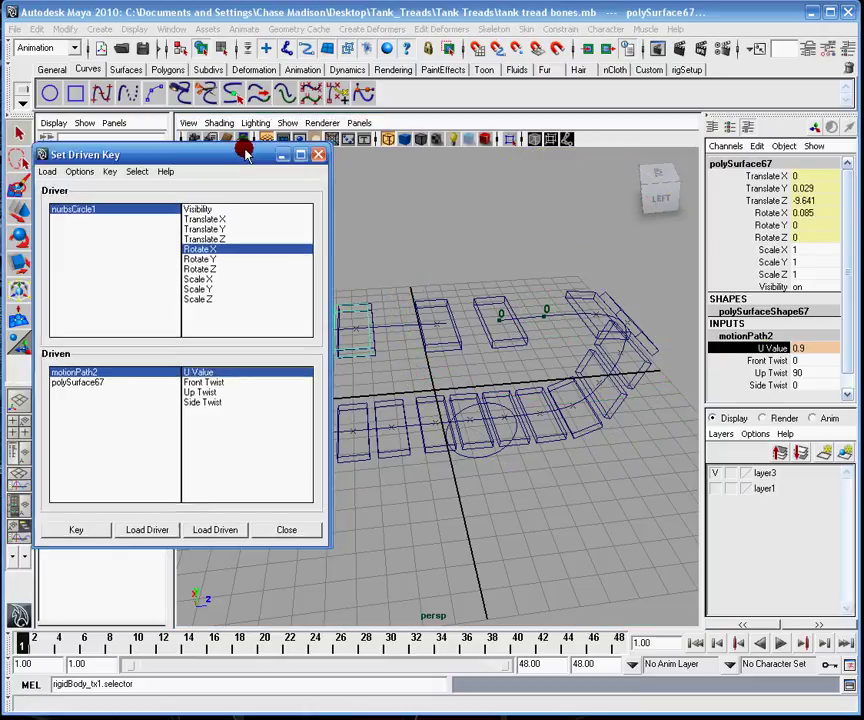
{"action": "left_click_drag", "start_coordinate": [230, 152], "coordinate": [35, 142]}
{"action": "middle_click_drag", "start_coordinate": [459, 334], "coordinate": [468, 335]}
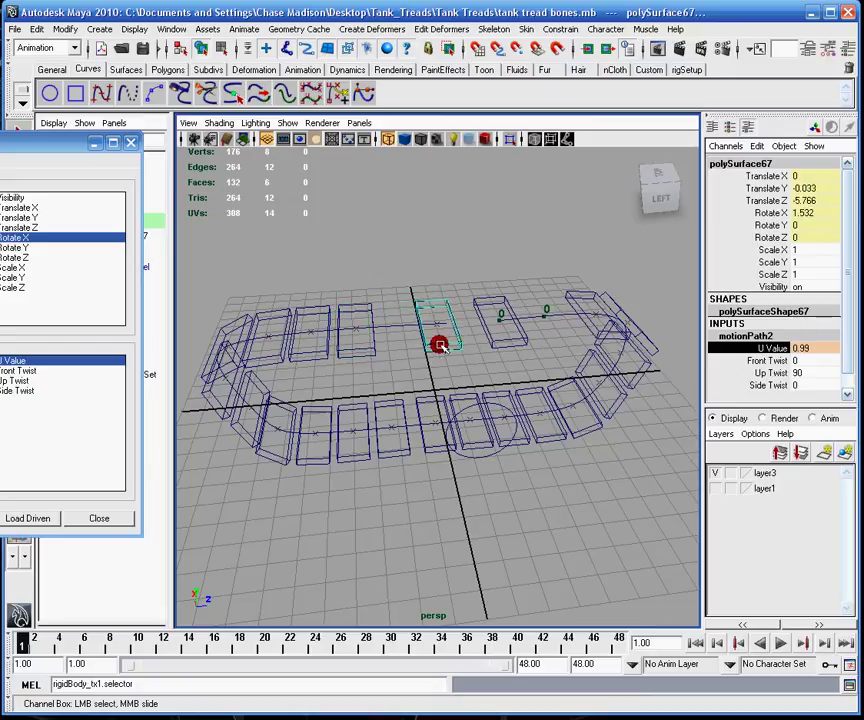
{"action": "left_click_drag", "start_coordinate": [45, 143], "coordinate": [166, 152]}
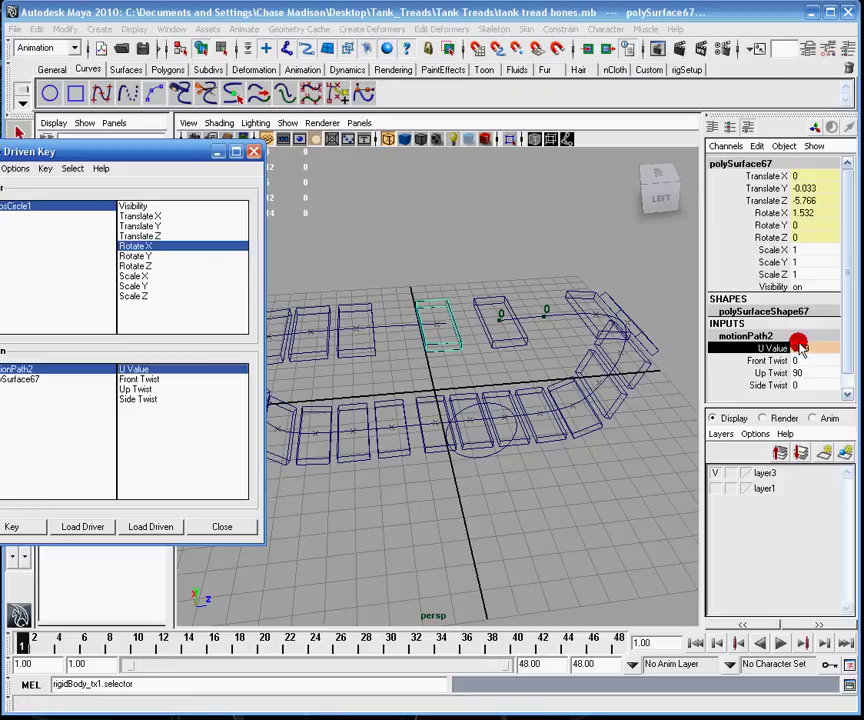
{"action": "left_click_drag", "start_coordinate": [106, 143], "coordinate": [198, 125]}
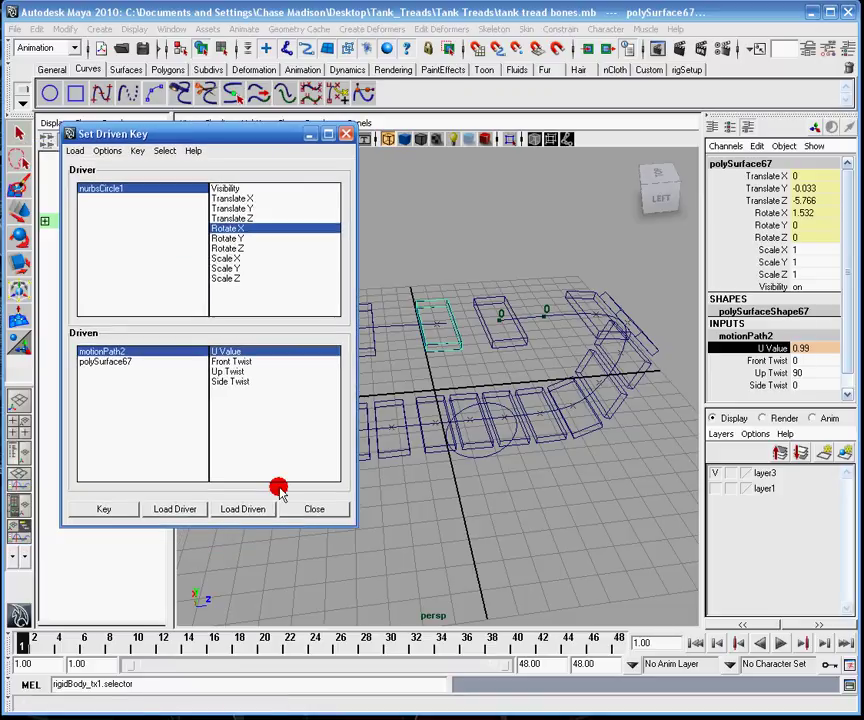
{"action": "left_click", "coordinate": [104, 508]}
{"action": "left_click", "coordinate": [311, 133]}
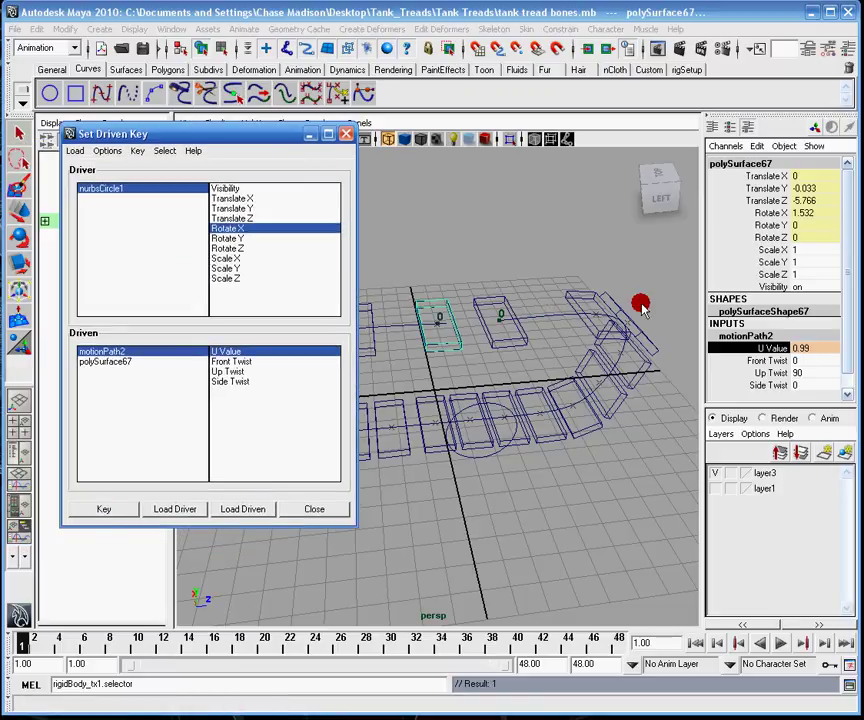
Test-rotate nurbsCircle1 to check how it drives the treads, and undo the rotation.
{"action": "left_click", "coordinate": [501, 407]}
{"action": "left_click", "coordinate": [518, 303]}
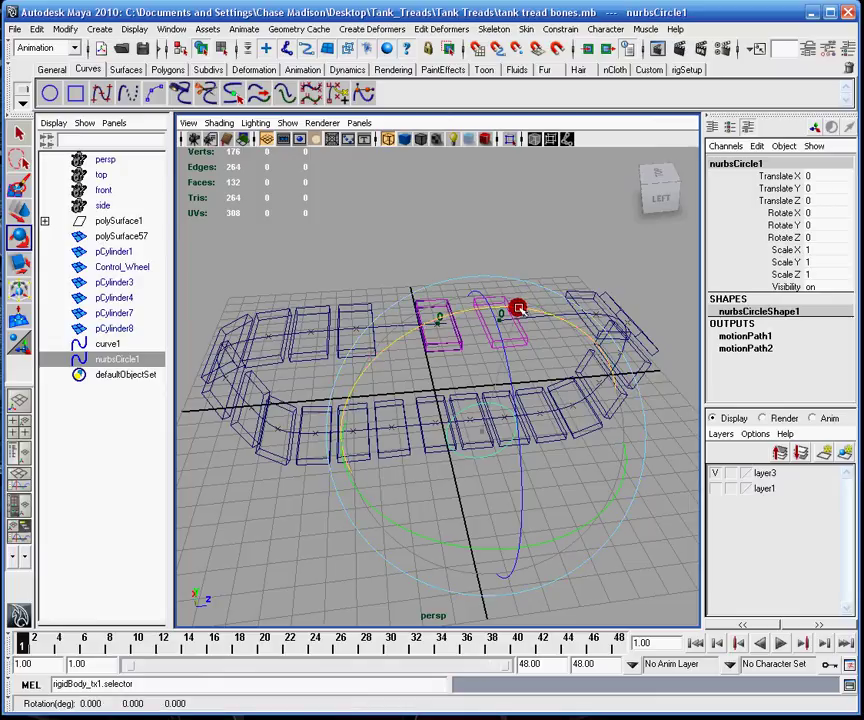
{"action": "left_click_drag", "start_coordinate": [518, 308], "coordinate": [456, 312]}
{"action": "key", "text": "ctrl+z"}
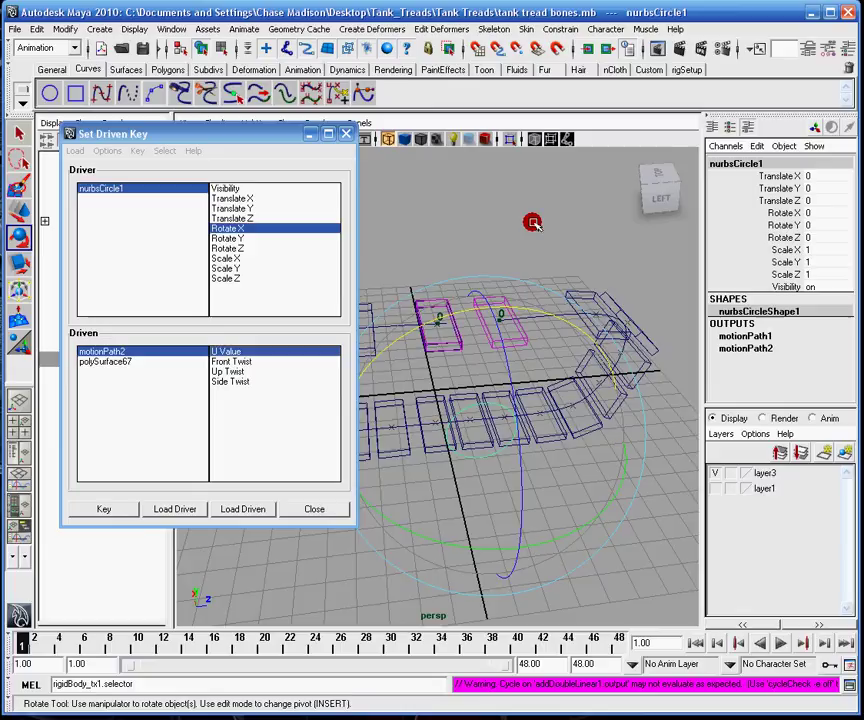
{"action": "left_click_drag", "start_coordinate": [527, 228], "coordinate": [459, 233]}
{"action": "left_click", "coordinate": [459, 233]}
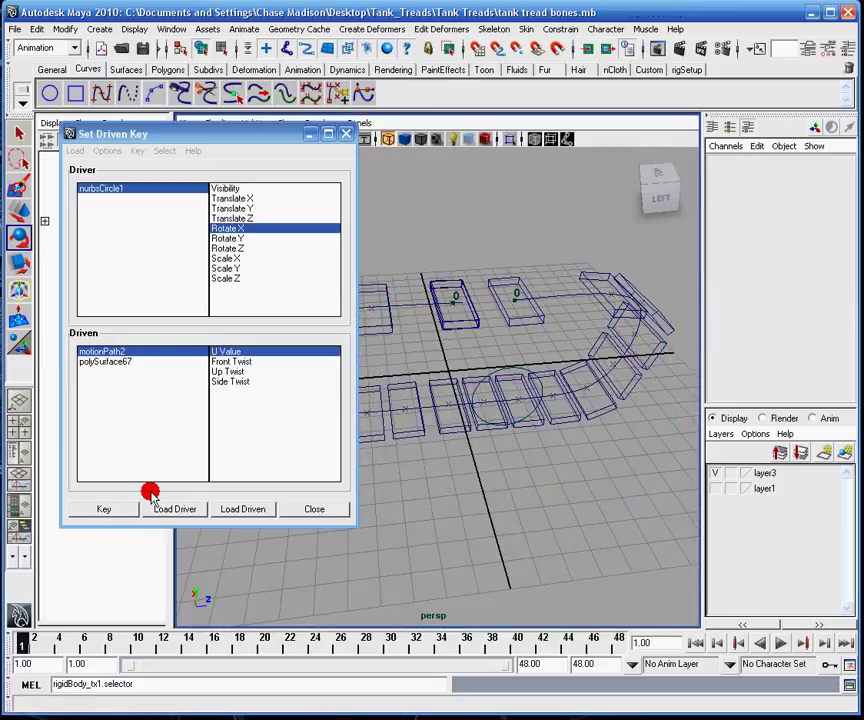
Delete the duplicate tread piece overlapping polySurface67.
{"action": "left_click", "coordinate": [447, 298]}
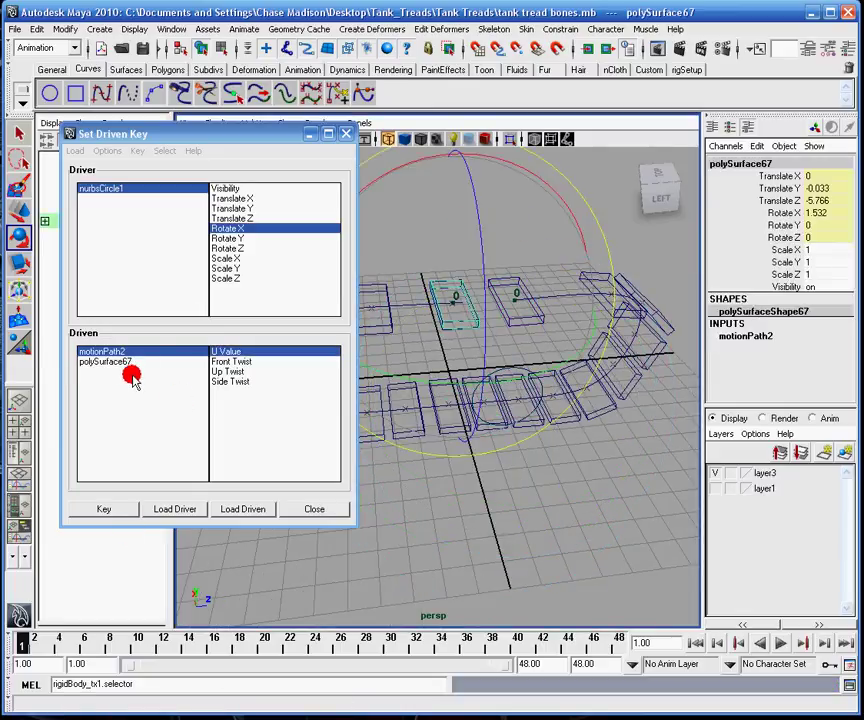
{"action": "left_click_drag", "start_coordinate": [301, 145], "coordinate": [192, 148]}
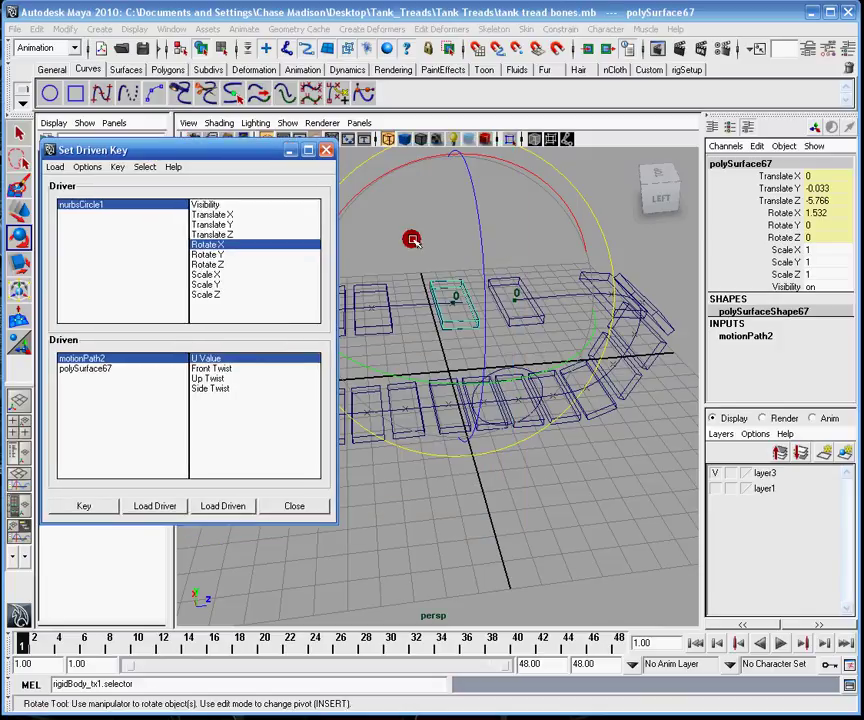
{"action": "left_click", "coordinate": [296, 152]}
{"action": "middle_click_drag", "start_coordinate": [414, 208], "coordinate": [385, 247], "text": "alt"}
{"action": "right_click_drag", "start_coordinate": [385, 247], "coordinate": [505, 366], "text": "alt"}
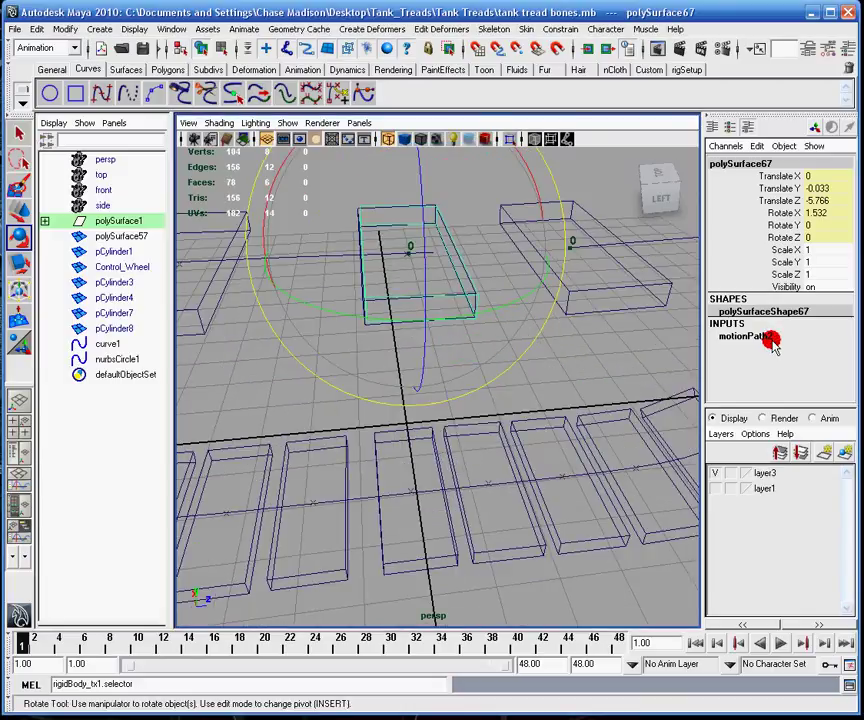
{"action": "left_click", "coordinate": [355, 398]}
{"action": "key", "text": "q"}
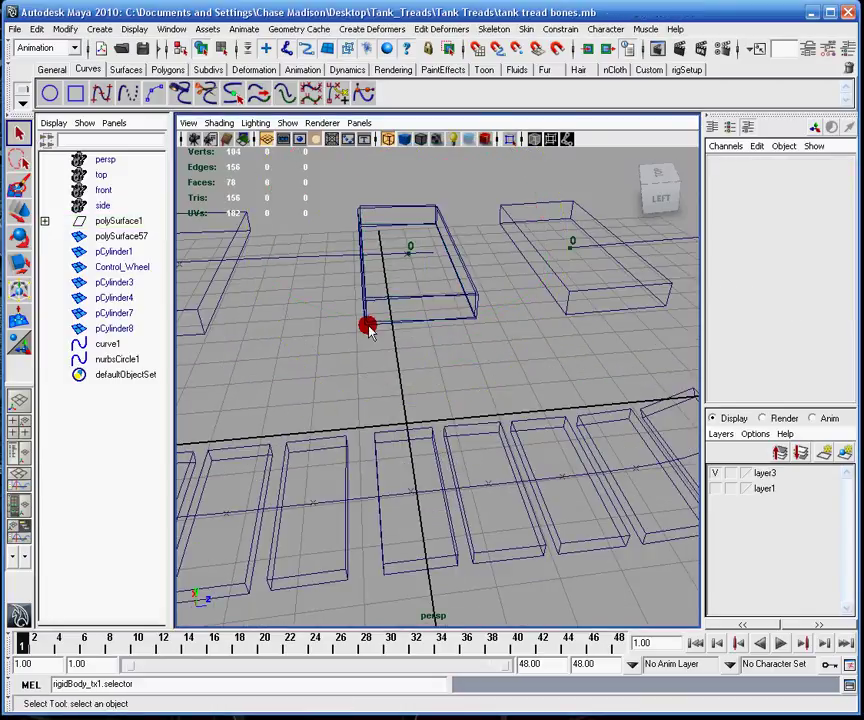
{"action": "left_click", "coordinate": [365, 324]}
{"action": "key", "text": "Delete"}
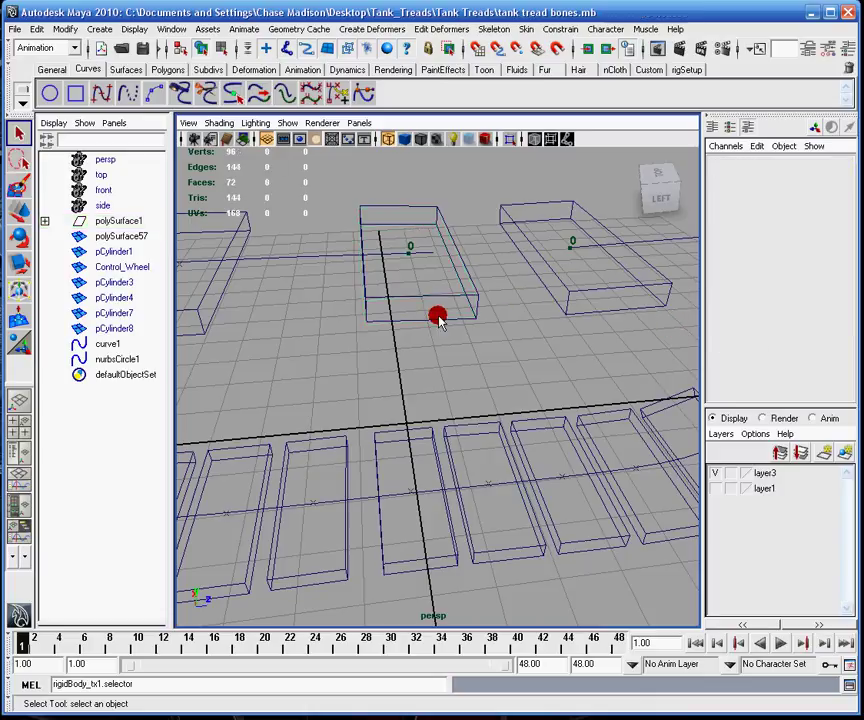
Show polySurface67's motionPath2 channels and bring back the Set Driven Key window, minimizing Hypershade.
{"action": "left_click", "coordinate": [474, 323]}
{"action": "left_click", "coordinate": [777, 335]}
{"action": "right_click_drag", "start_coordinate": [507, 361], "coordinate": [380, 341], "text": "alt"}
{"action": "key", "text": "alt+Tab"}
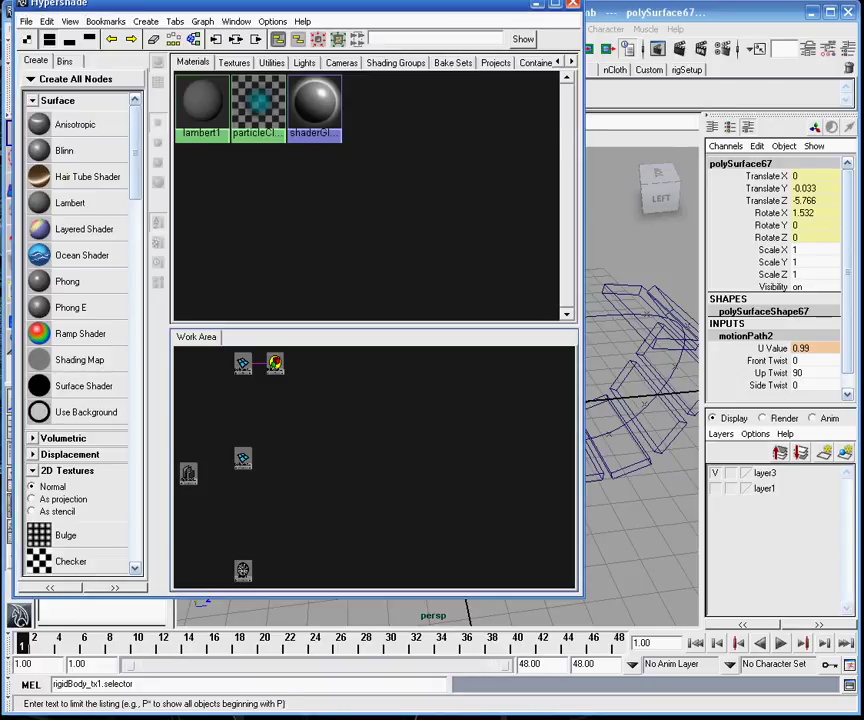
{"action": "left_click", "coordinate": [537, 4]}
{"action": "left_click", "coordinate": [380, 293]}
{"action": "left_click", "coordinate": [302, 243]}
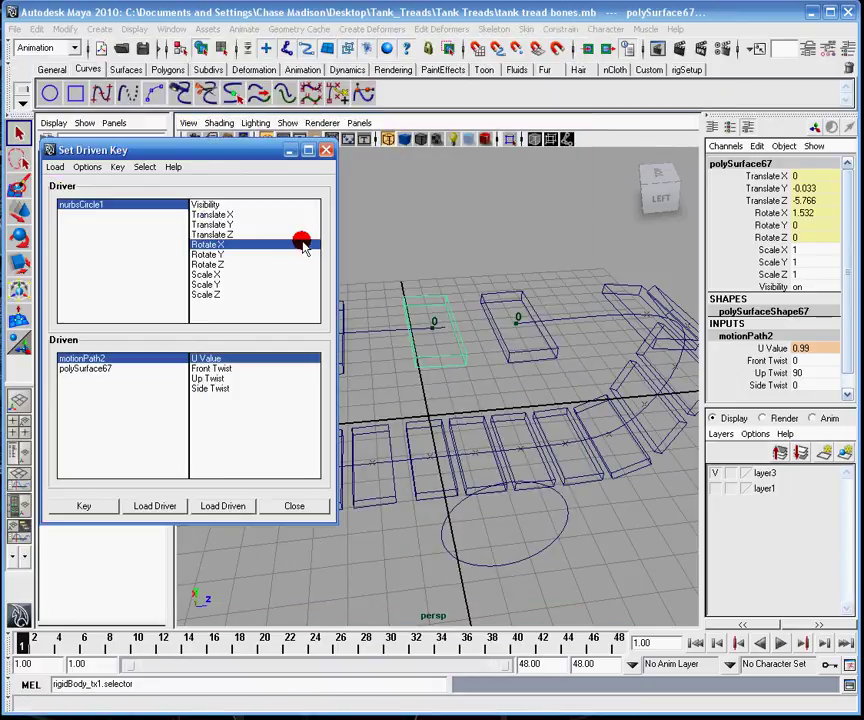
Test-rotate nurbsCircle1 with the duplicate tread removed, and undo the rotation.
{"action": "middle_click_drag", "start_coordinate": [492, 342], "coordinate": [688, 514], "text": "alt"}
{"action": "left_click", "coordinate": [583, 513]}
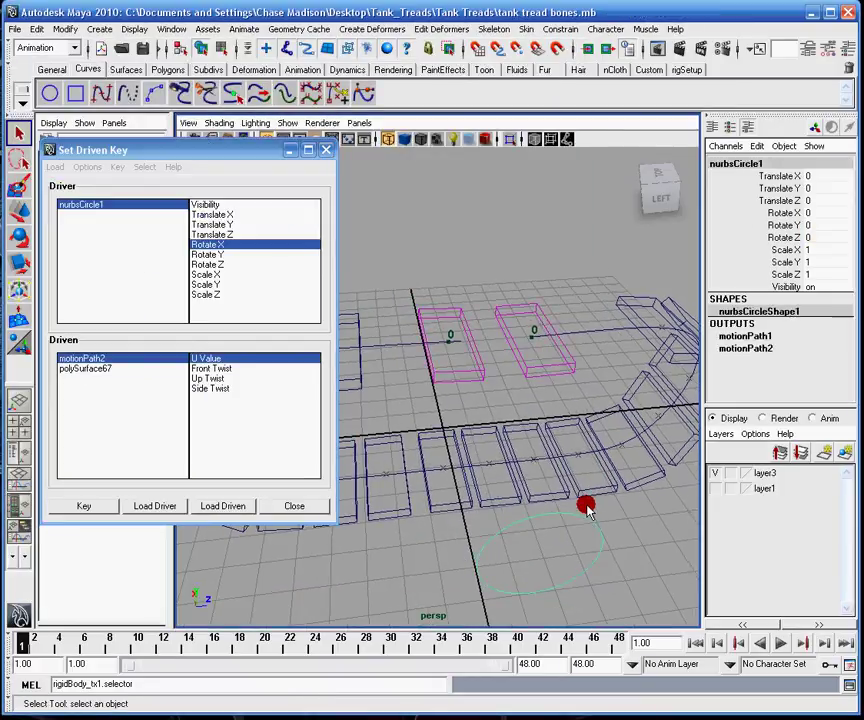
{"action": "key", "text": "e"}
{"action": "left_click_drag", "start_coordinate": [540, 457], "coordinate": [602, 455]}
{"action": "key", "text": "ctrl+z"}
Set polySurface67's motionPath2 U Value to 0.05 and record the driven key with nurbsCircle1's Rotate X at 0.
{"action": "left_click", "coordinate": [478, 370]}
{"action": "left_click", "coordinate": [771, 331]}
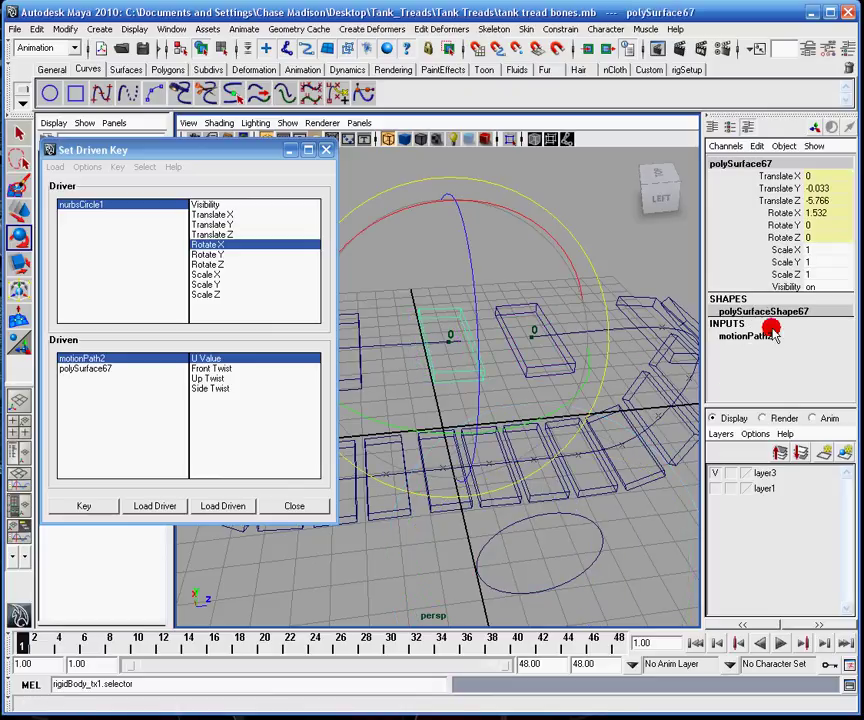
{"action": "left_click", "coordinate": [825, 345]}
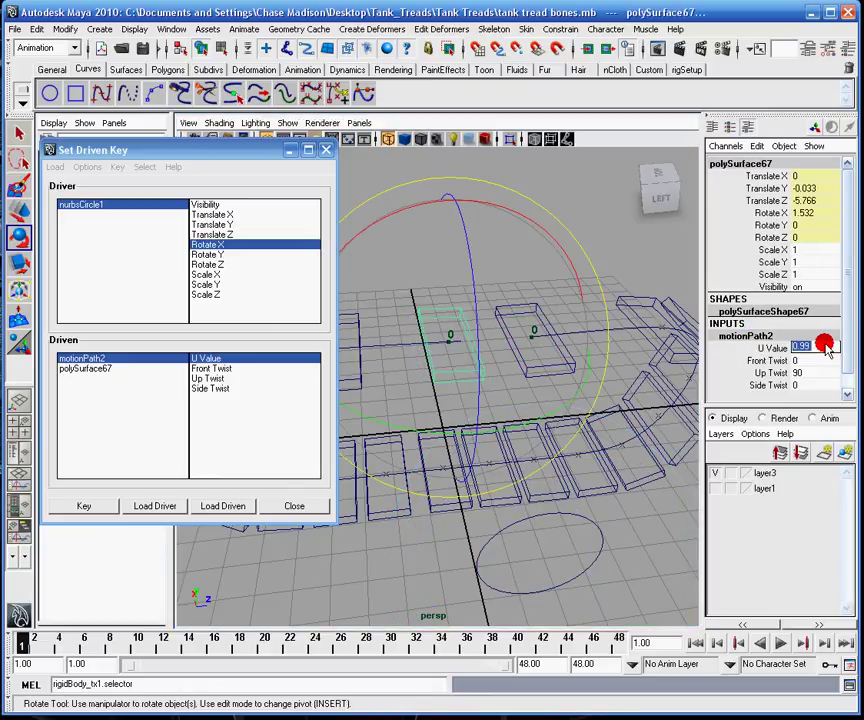
{"action": "type", "text": "0.05"}
{"action": "key", "text": "Return"}
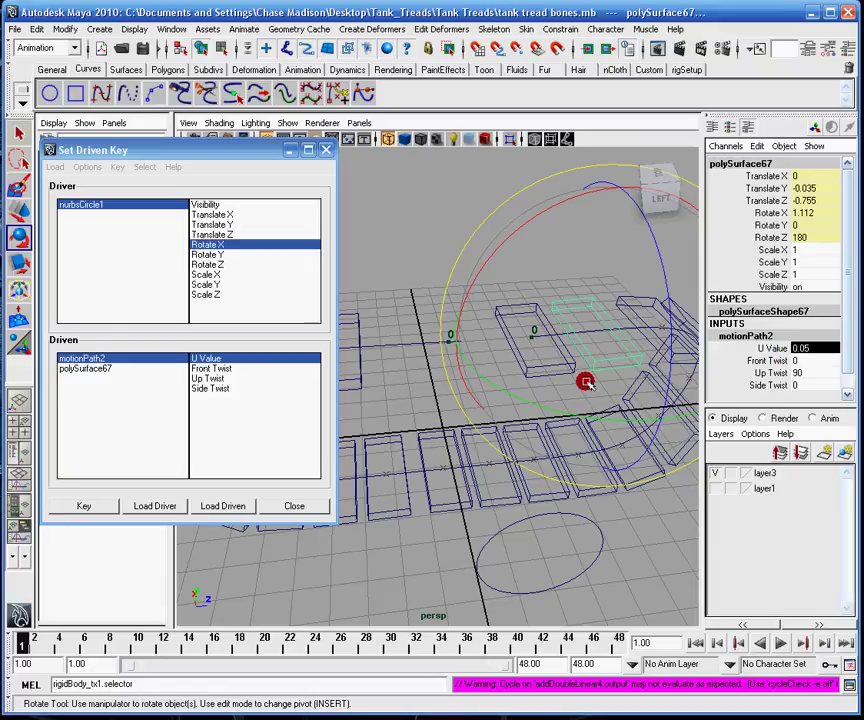
{"action": "left_click", "coordinate": [106, 507]}
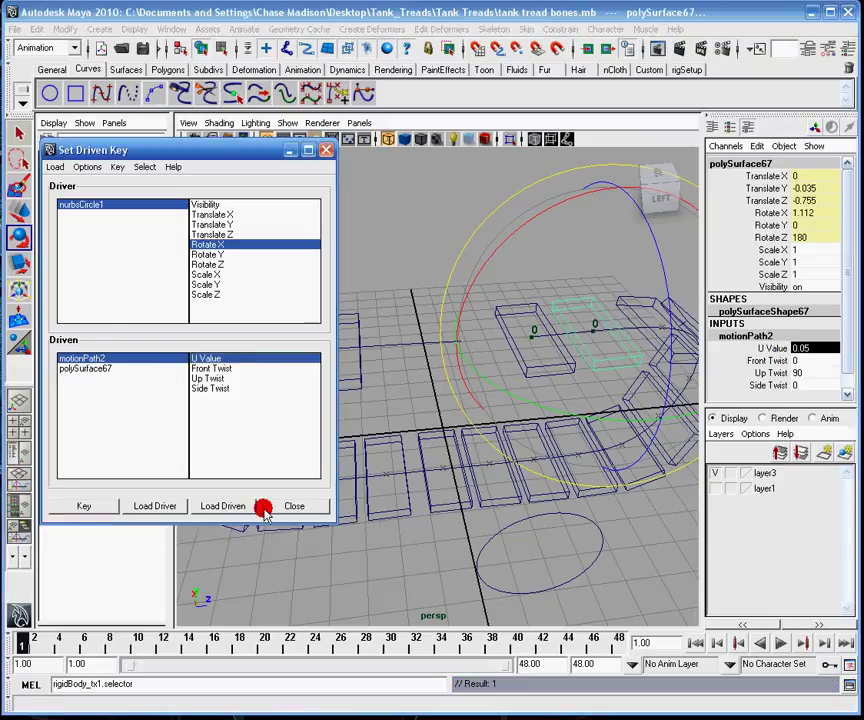
Test-rotate nurbsCircle1 to check the newly recorded driven key.
{"action": "left_click", "coordinate": [512, 525]}
{"action": "left_click_drag", "start_coordinate": [542, 492], "coordinate": [620, 398]}
{"action": "middle_click_drag", "start_coordinate": [637, 396], "coordinate": [618, 364], "text": "alt"}
Set polySurface67's motionPath2 U Value to 0.99 with nurbsCircle1's Rotate X at 0.
{"action": "left_click", "coordinate": [613, 326]}
{"action": "left_click", "coordinate": [740, 337]}
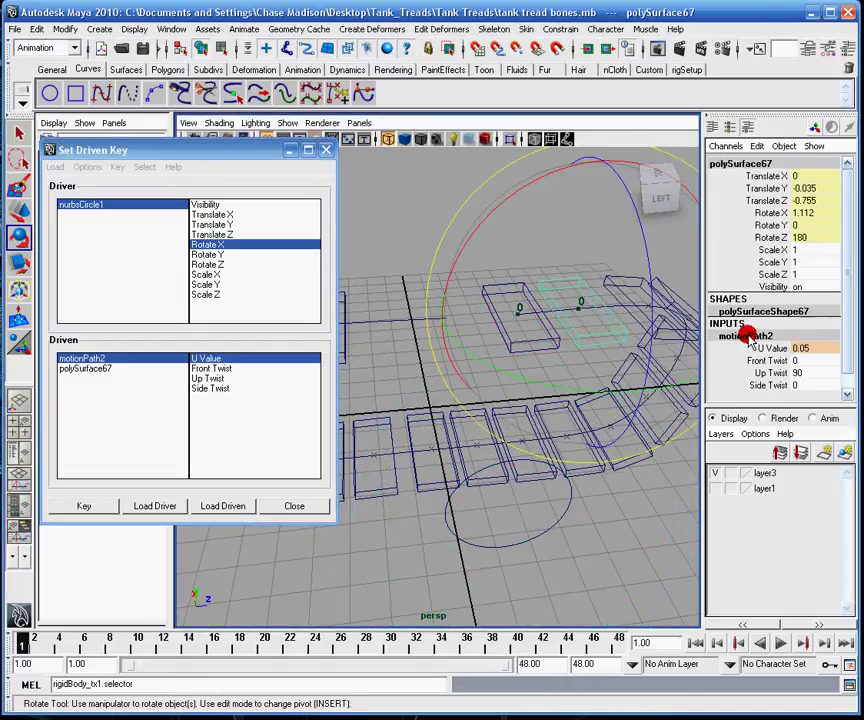
{"action": "left_click", "coordinate": [806, 346]}
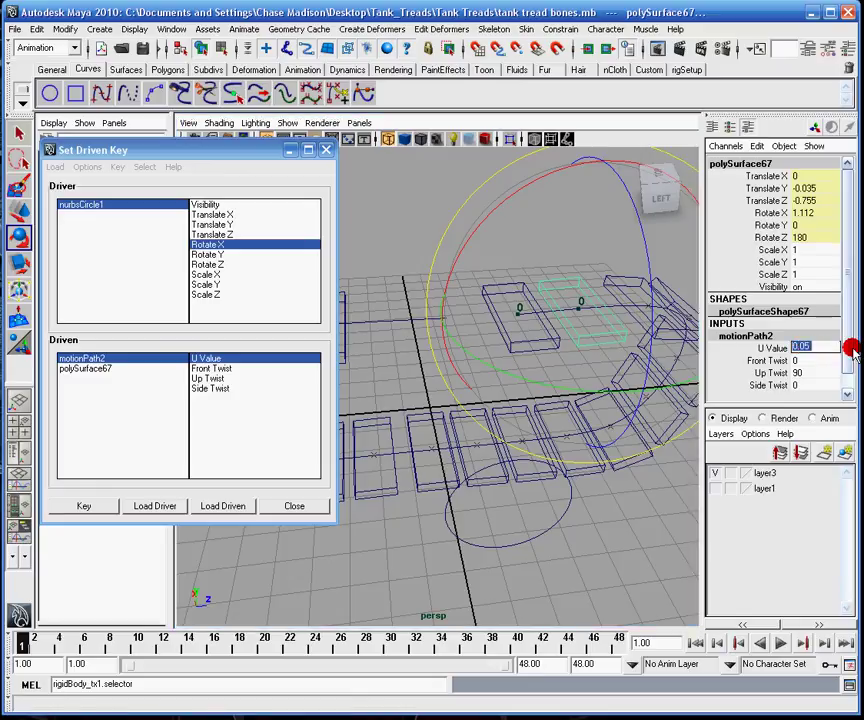
{"action": "type", "text": ".99"}
{"action": "key", "text": "Return"}
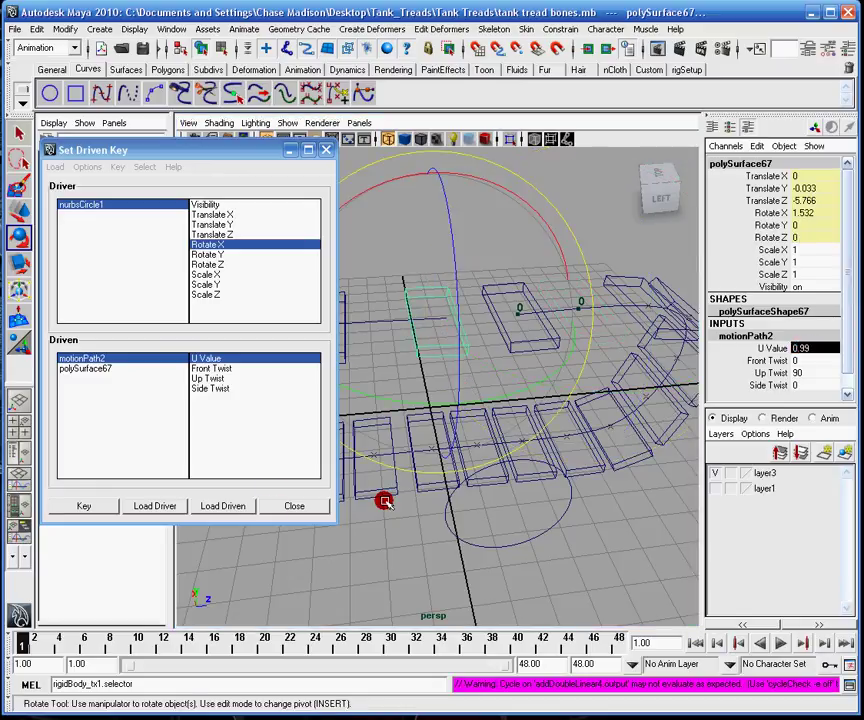
Set nurbsCircle1's Rotate X to 360 and motionPath2's U Value to 0.99, and record the driven key.
{"action": "left_click", "coordinate": [578, 497]}
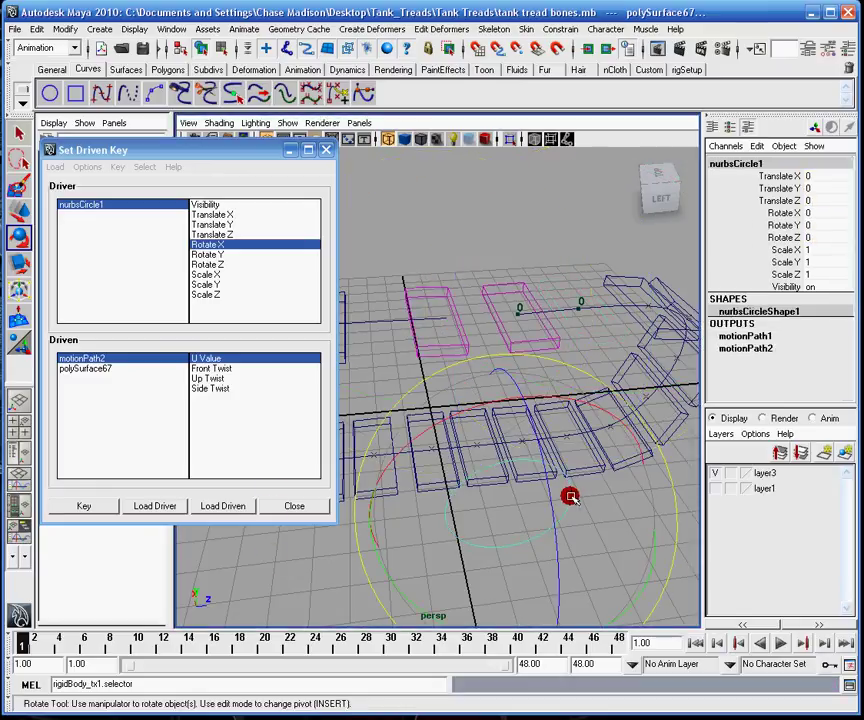
{"action": "left_click", "coordinate": [88, 505]}
{"action": "double_click", "coordinate": [830, 212]}
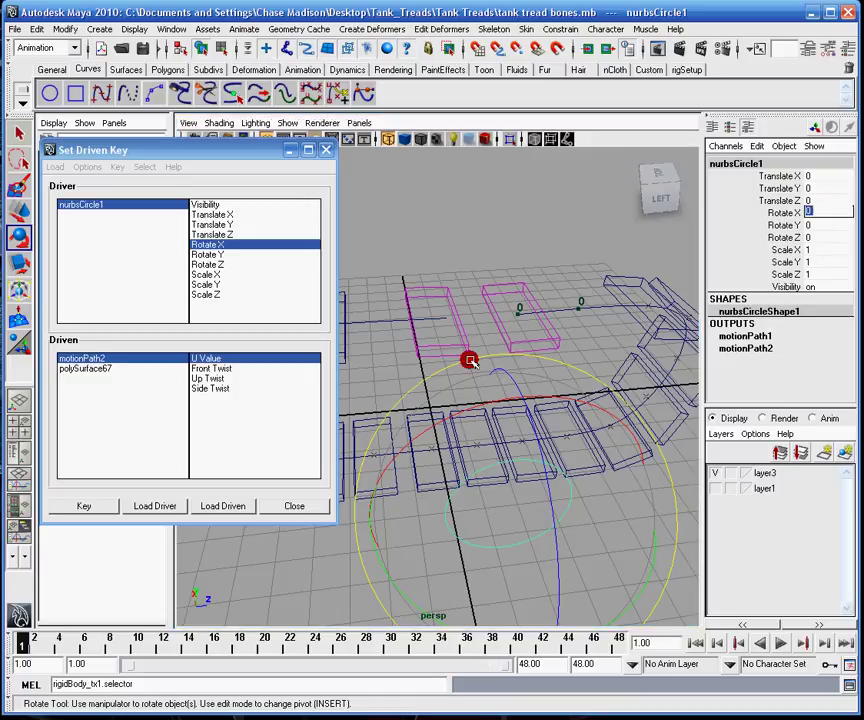
{"action": "key", "text": "Return"}
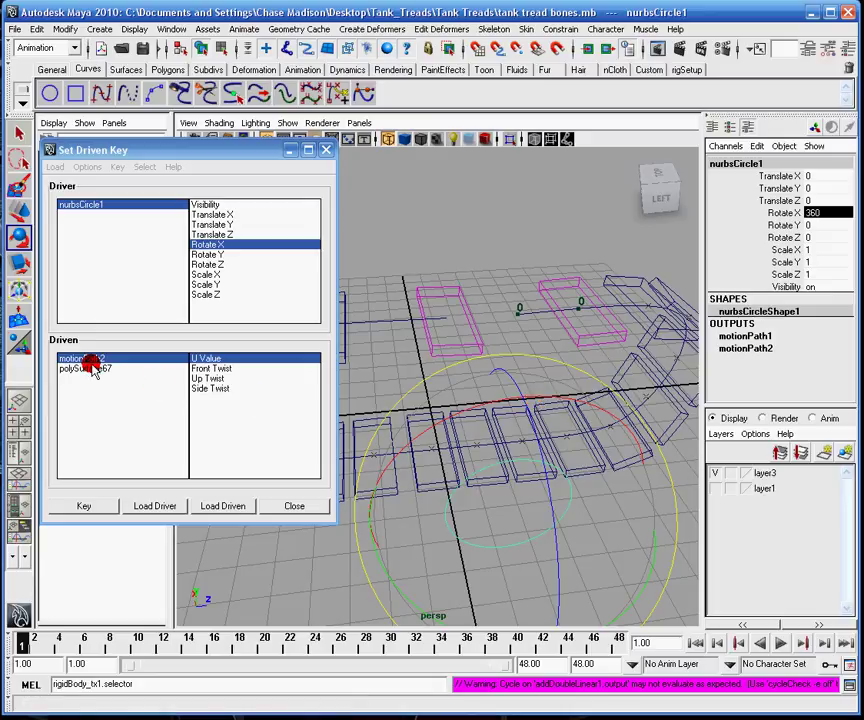
{"action": "left_click", "coordinate": [777, 352]}
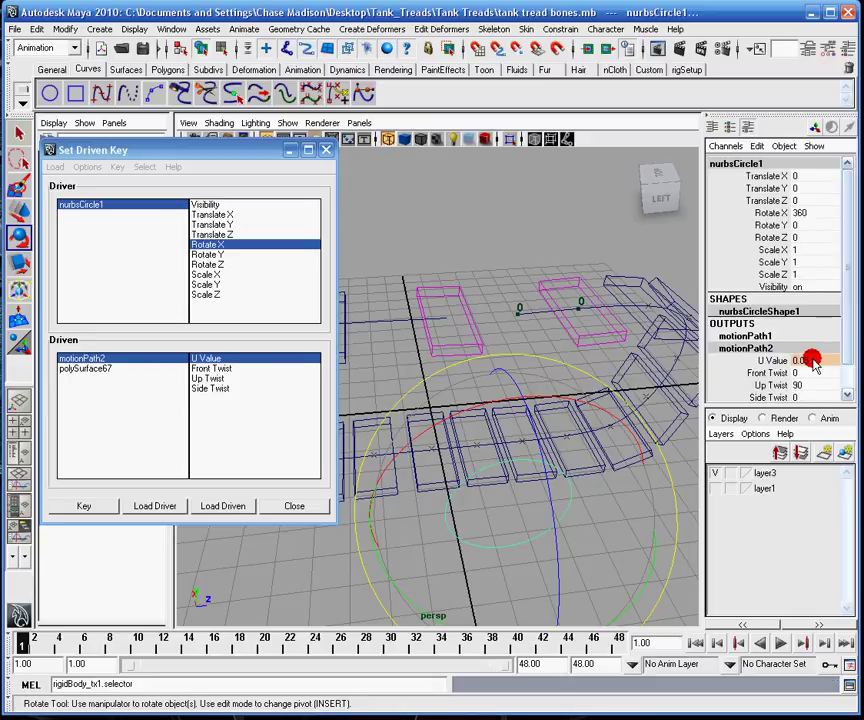
{"action": "key", "text": "Return"}
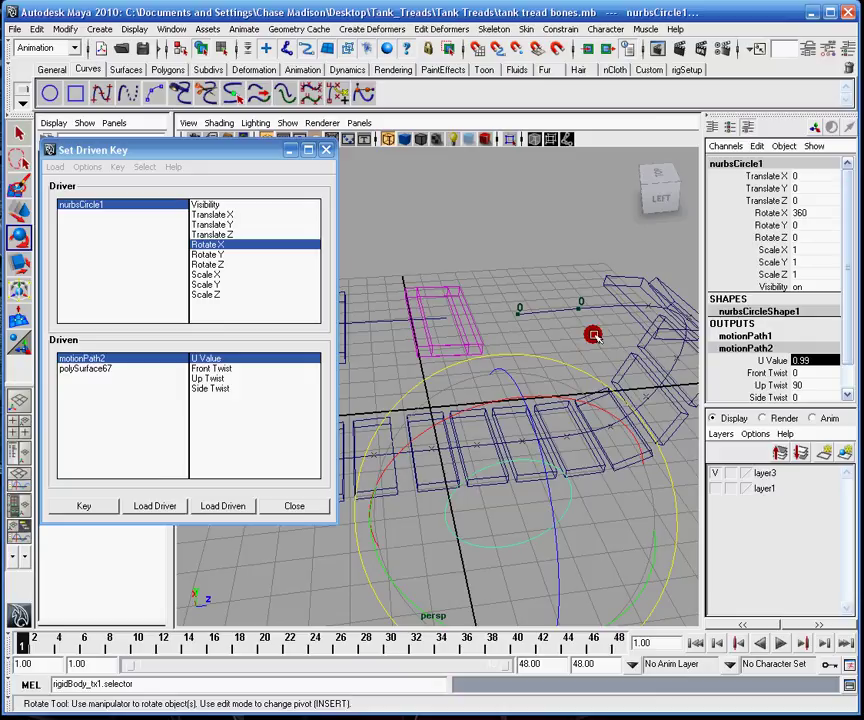
{"action": "left_click", "coordinate": [84, 505]}
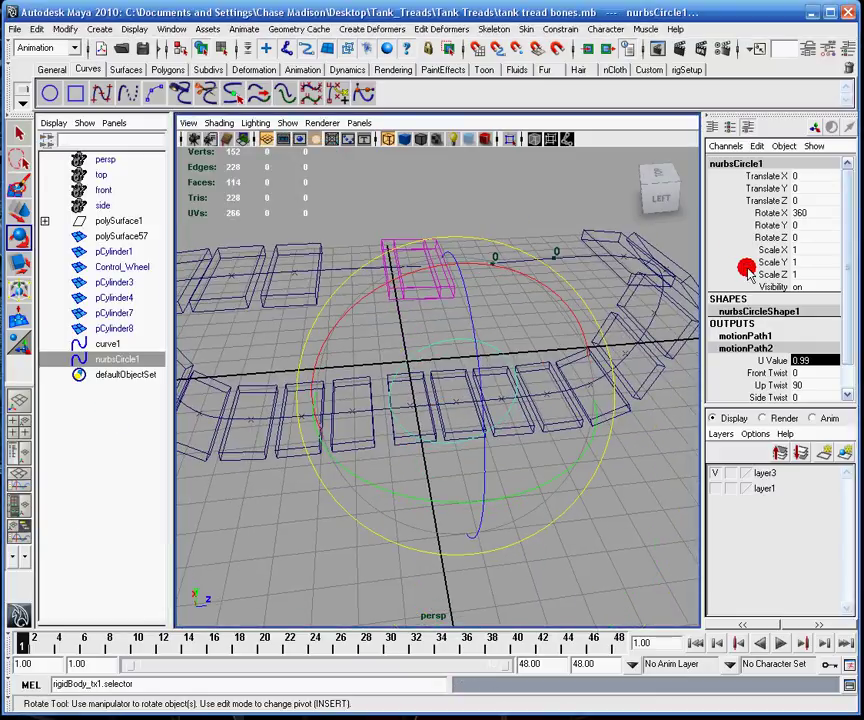
Reset nurbsCircle1's Rotate X to 0, and rotate it to about 241 degrees about X to test the treads' travel.
{"action": "double_click", "coordinate": [818, 212]}
{"action": "type", "text": "0"}
{"action": "key", "text": "Return"}
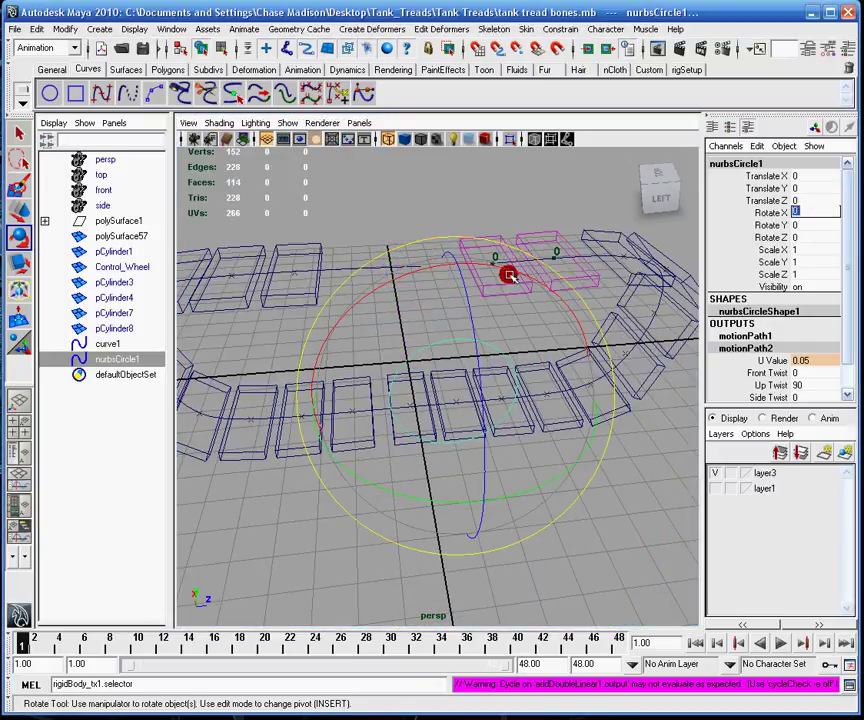
{"action": "left_click_drag", "start_coordinate": [508, 275], "coordinate": [462, 303]}
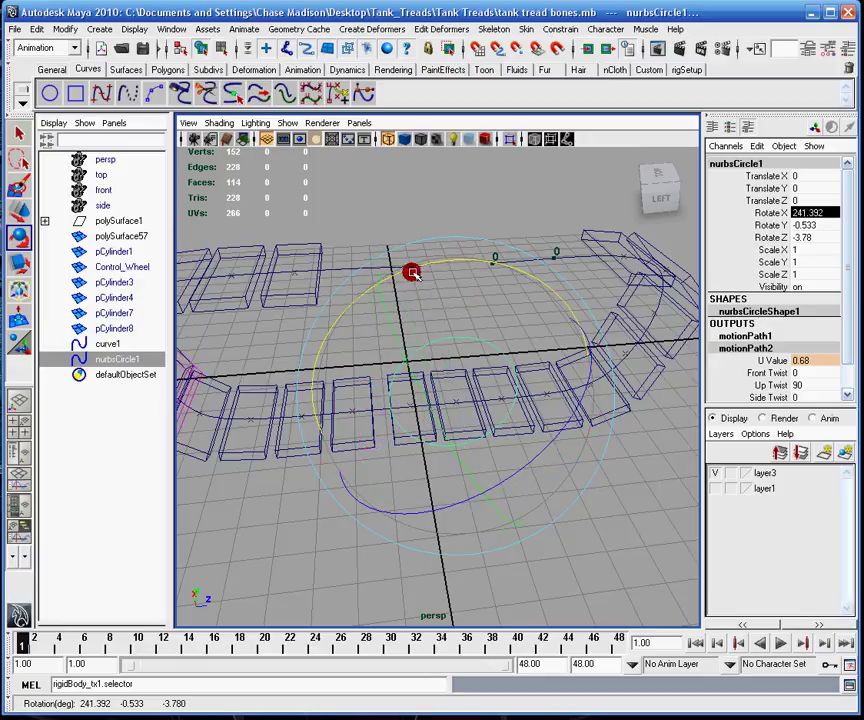
Test-rotate nurbsCircle1 to about 385 degrees about X, and reset its Rotate X, Y and Z to 0.
{"action": "left_click_drag", "start_coordinate": [412, 273], "coordinate": [486, 253]}
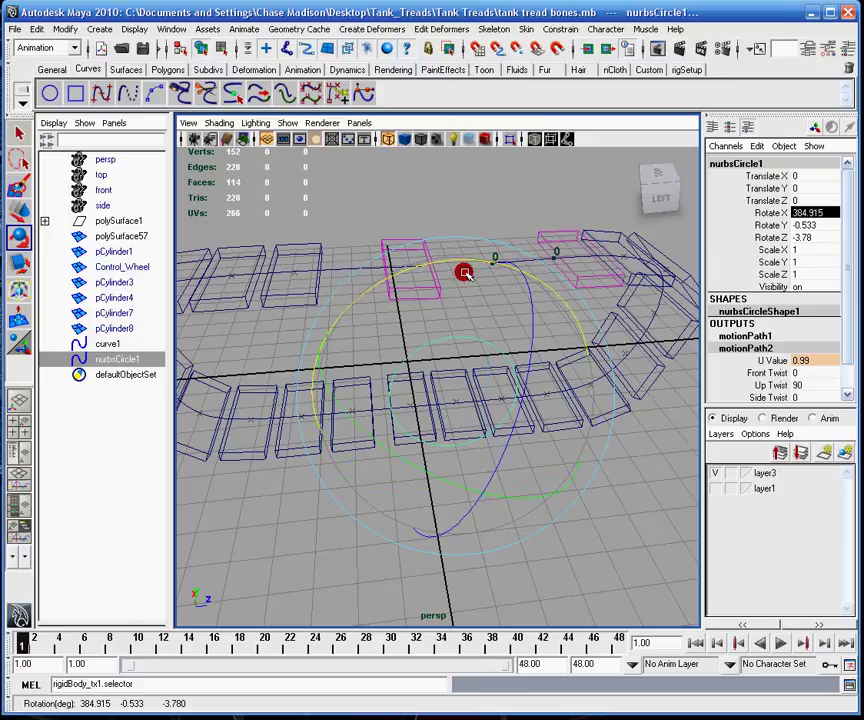
{"action": "left_click_drag", "start_coordinate": [800, 229], "coordinate": [800, 237]}
{"action": "type", "text": "0"}
{"action": "key", "text": "Return"}
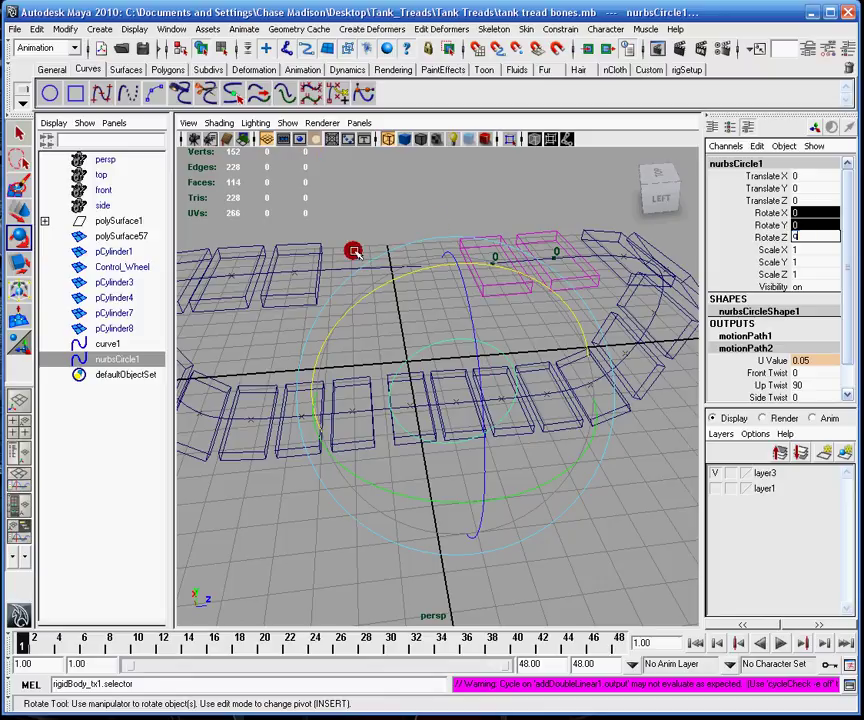
Open the Graph Editor to show motionPath2's U Value curve driven by nurbsCircle1's Rotate X, including its infinity extensions.
{"action": "left_click", "coordinate": [17, 131]}
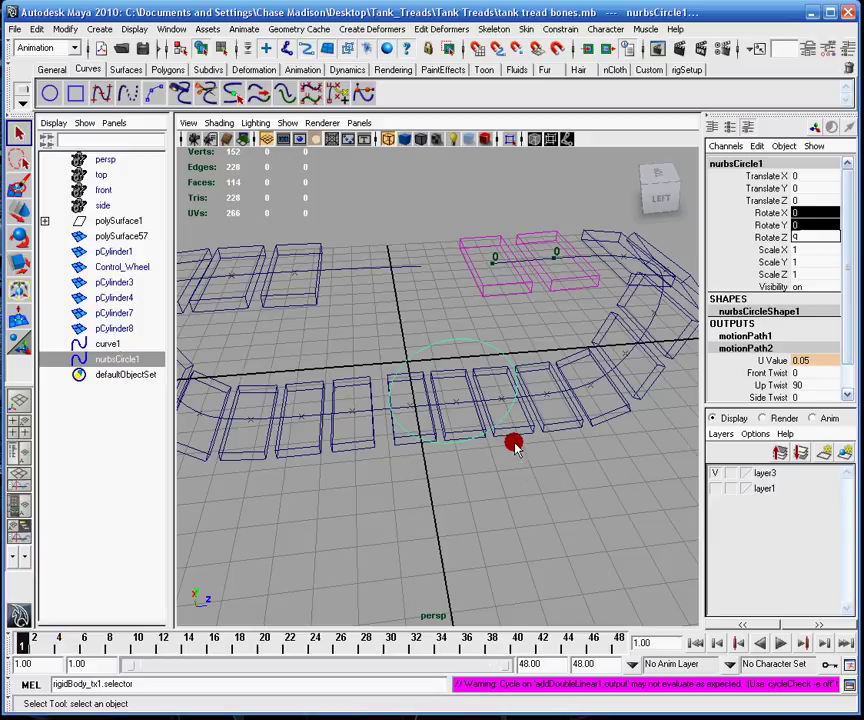
{"action": "left_click", "coordinate": [176, 28]}
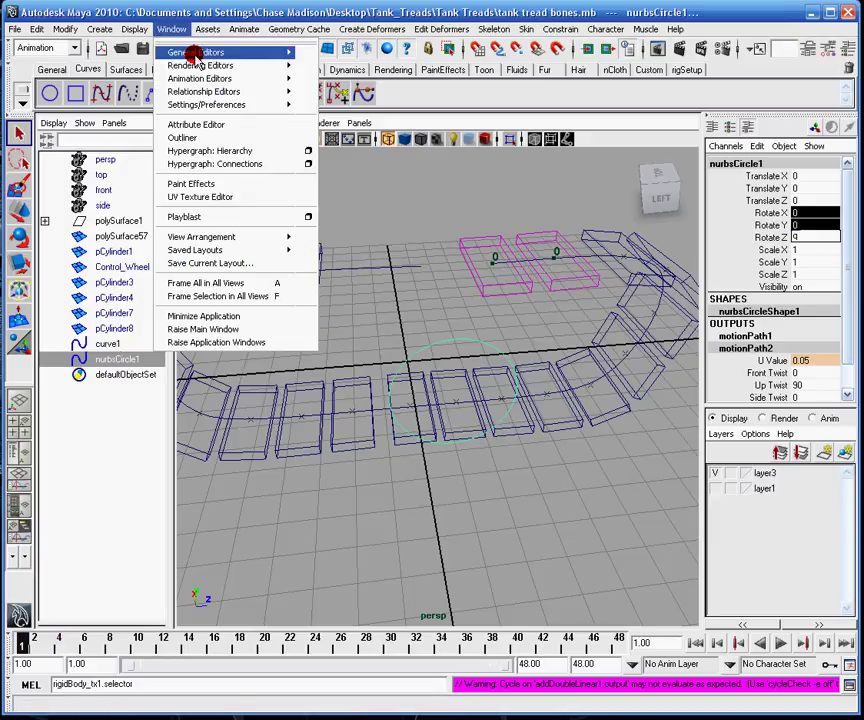
{"action": "mouse_move", "coordinate": [201, 66]}
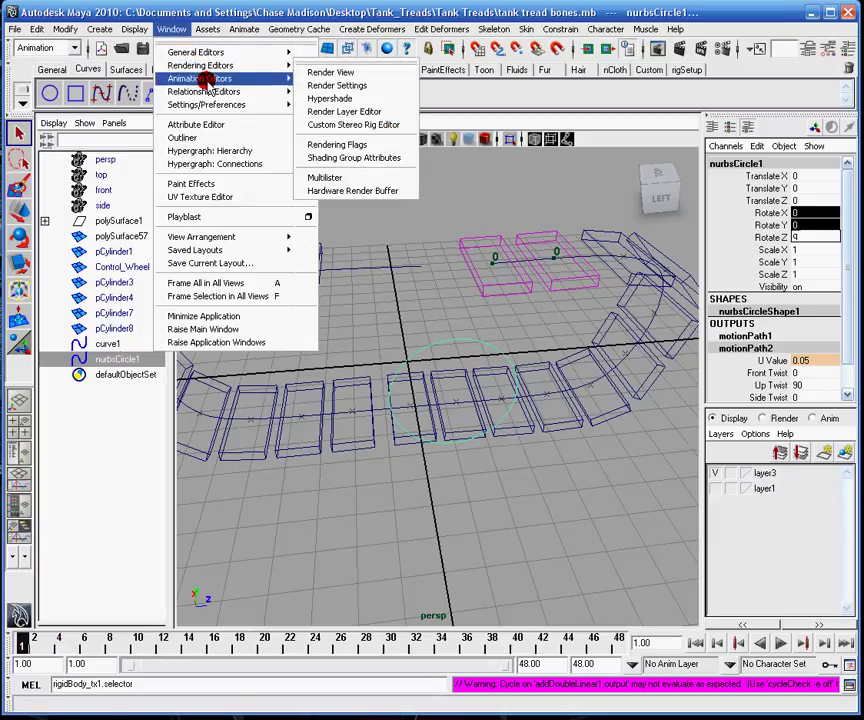
{"action": "left_click", "coordinate": [320, 85]}
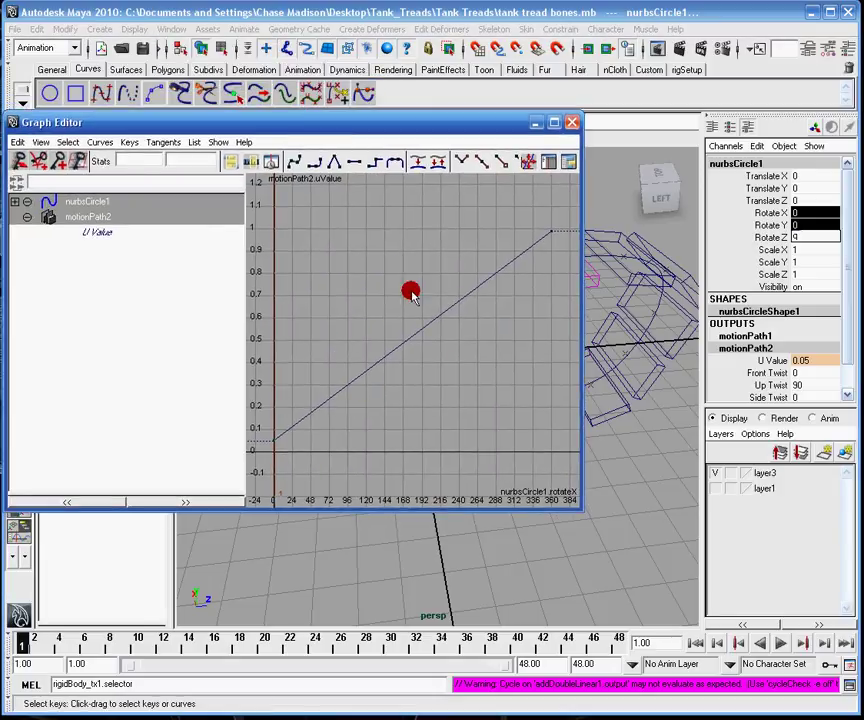
{"action": "right_click_drag", "start_coordinate": [500, 359], "coordinate": [477, 362], "text": "alt"}
{"action": "middle_click_drag", "start_coordinate": [477, 362], "coordinate": [476, 370], "text": "alt"}
{"action": "left_click", "coordinate": [50, 142]}
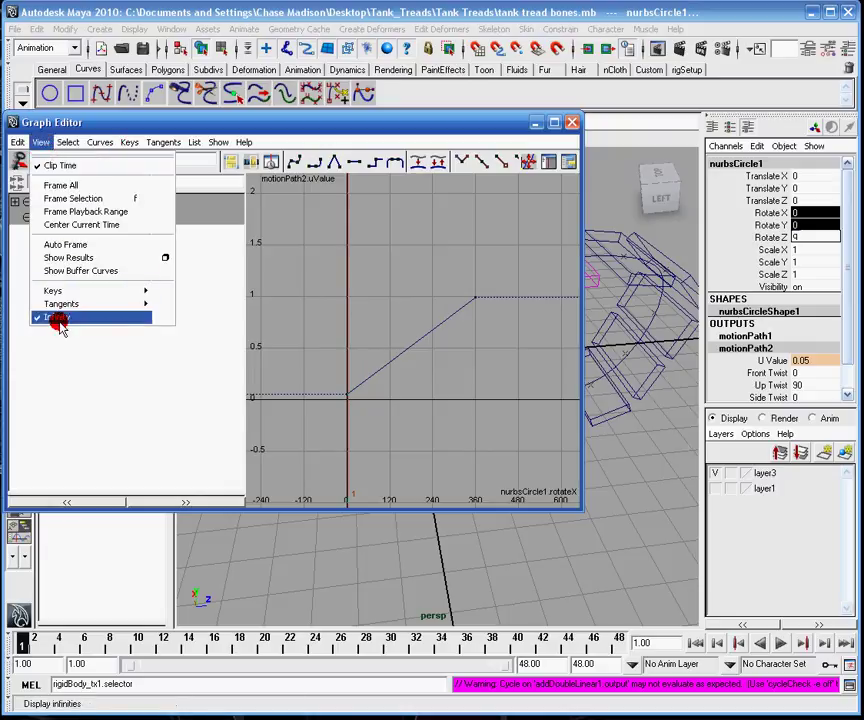
Set both the pre-infinity and post-infinity of motionPath2's U Value curve to Cycle.
{"action": "left_click", "coordinate": [97, 142]}
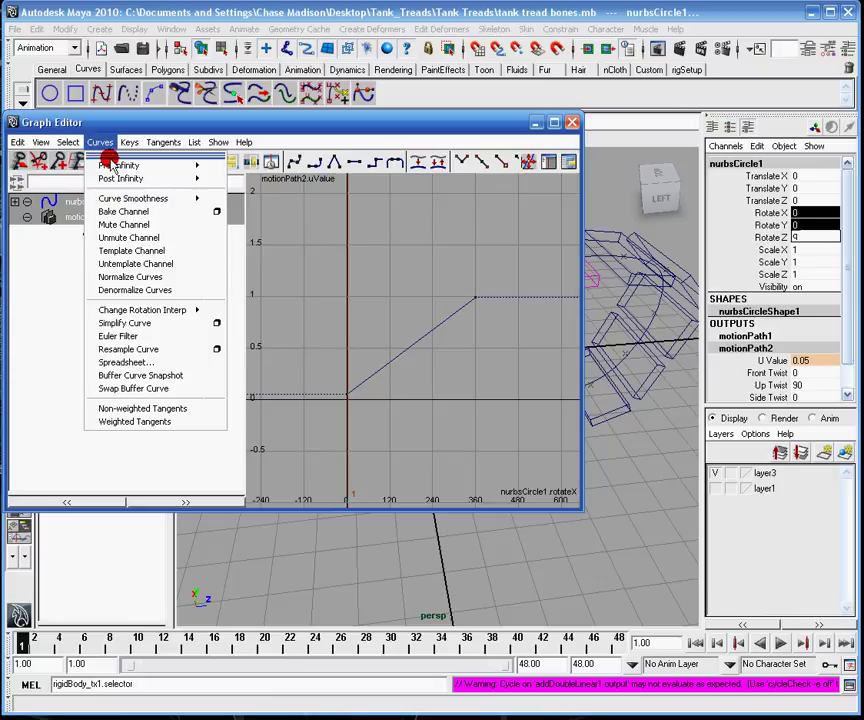
{"action": "mouse_move", "coordinate": [142, 165]}
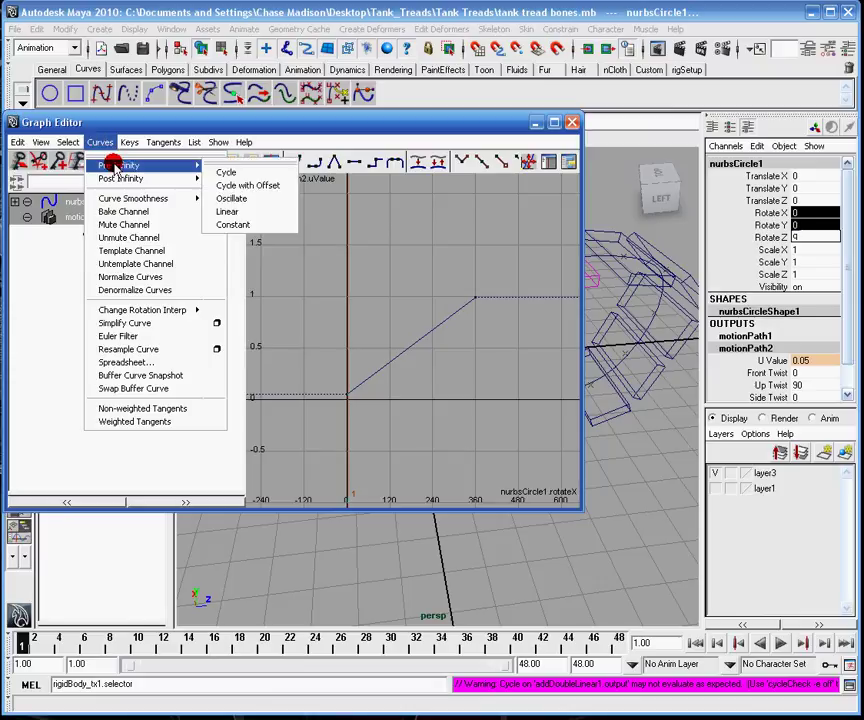
{"action": "left_click", "coordinate": [256, 174]}
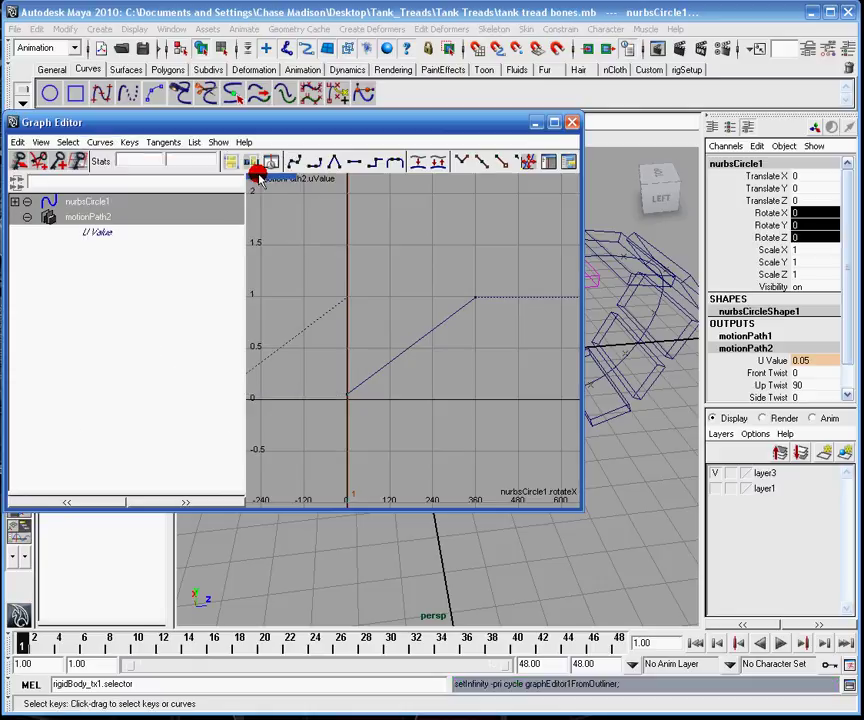
{"action": "left_click", "coordinate": [99, 142]}
{"action": "left_click", "coordinate": [253, 187]}
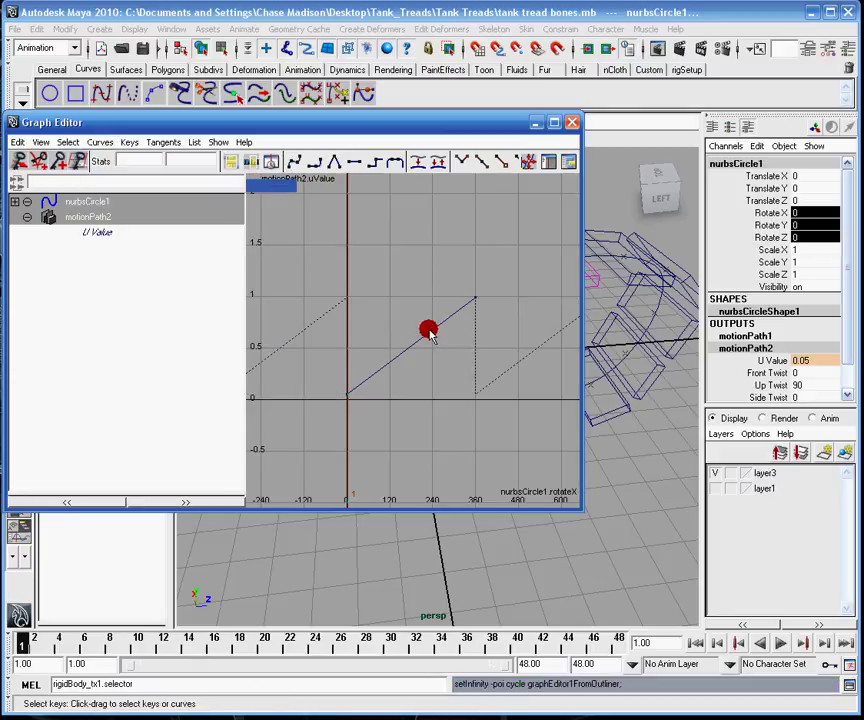
{"action": "right_click_drag", "start_coordinate": [428, 330], "coordinate": [370, 332], "text": "alt"}
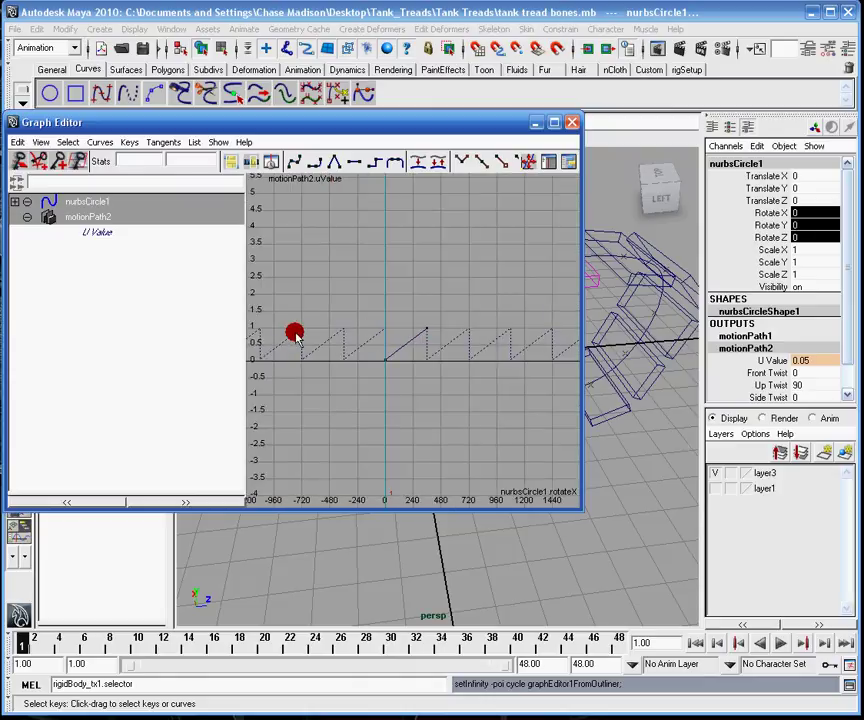
{"action": "right_click_drag", "start_coordinate": [424, 378], "coordinate": [424, 227], "text": "alt"}
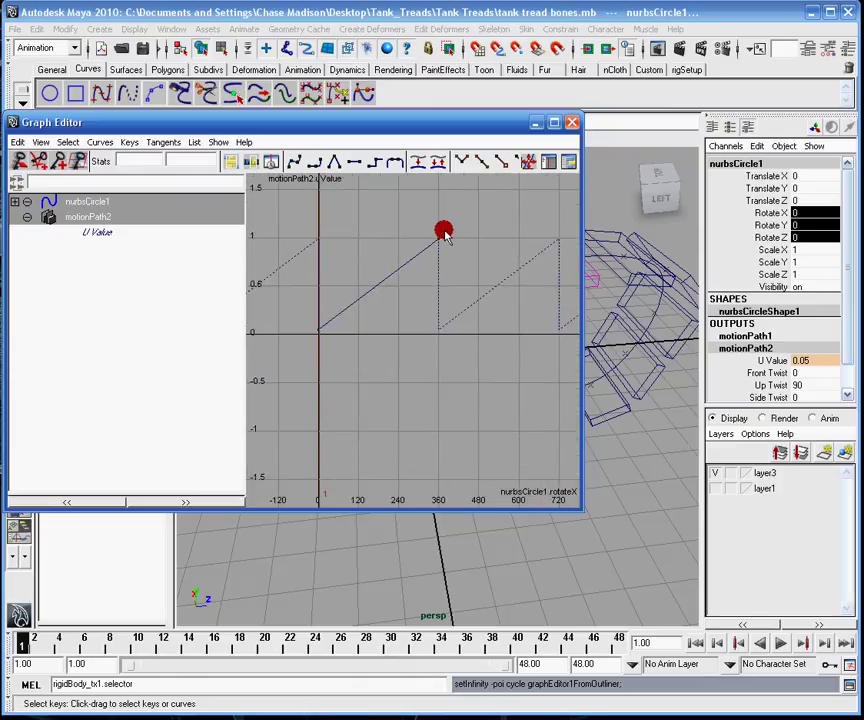
{"action": "middle_click_drag", "start_coordinate": [453, 328], "coordinate": [419, 346], "text": "alt"}
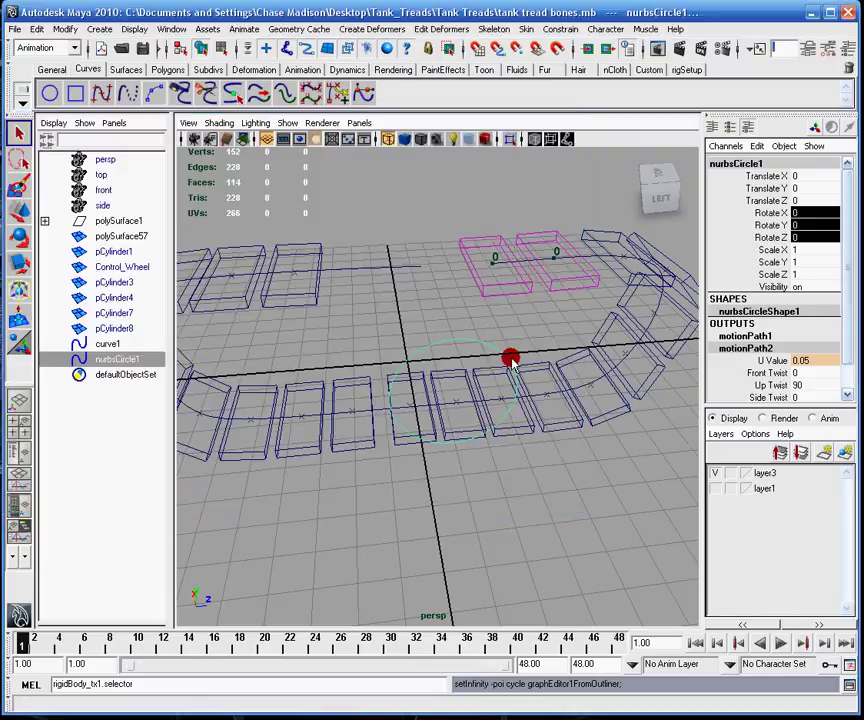
Test the repeating tread travel by rotating nurbsCircle1 about -1134 degrees about X, and undo the rotation.
{"action": "left_click", "coordinate": [494, 348]}
{"action": "key", "text": "e"}
{"action": "left_click", "coordinate": [437, 264]}
{"action": "left_click_drag", "start_coordinate": [436, 265], "coordinate": [331, 296]}
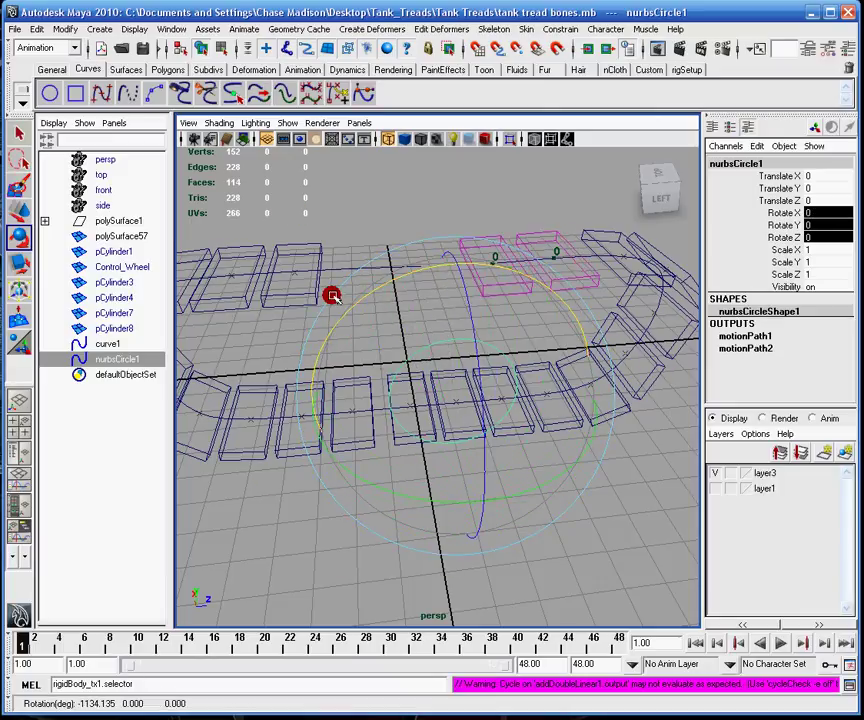
{"action": "left_click", "coordinate": [391, 207]}
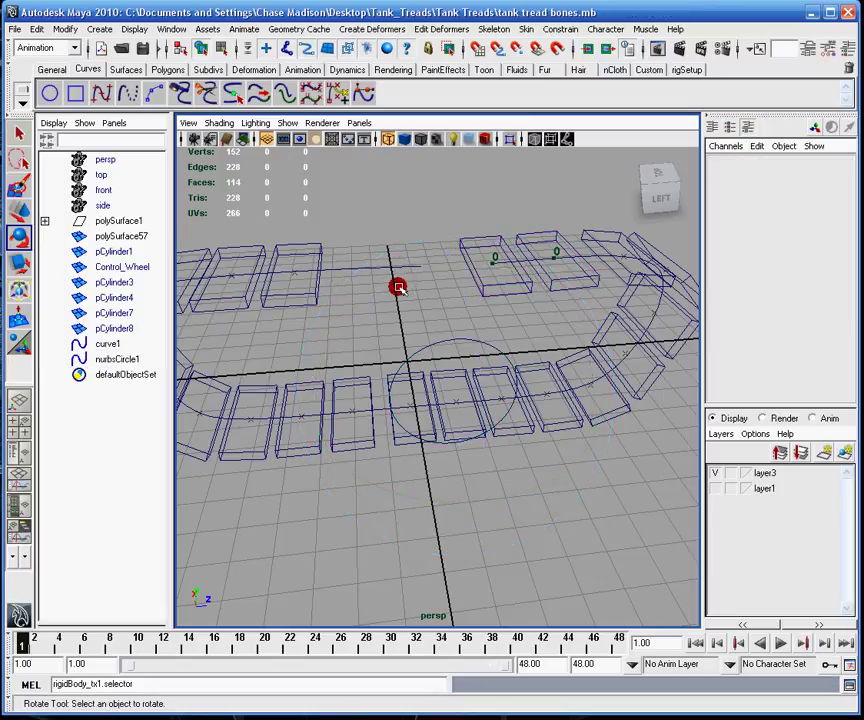
{"action": "left_click_drag", "start_coordinate": [398, 287], "coordinate": [409, 340], "text": "alt"}
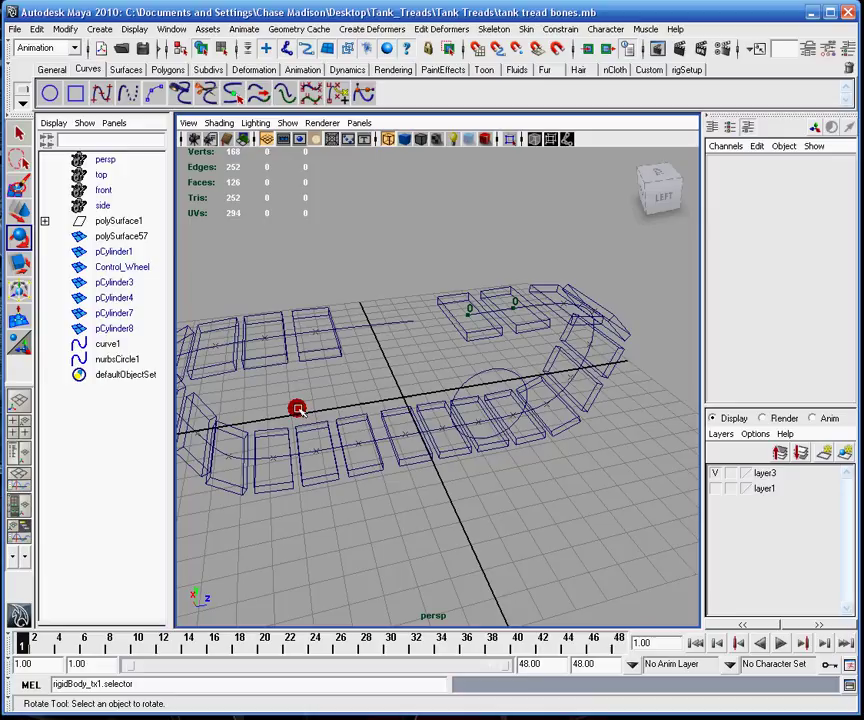
{"action": "left_click", "coordinate": [849, 684]}
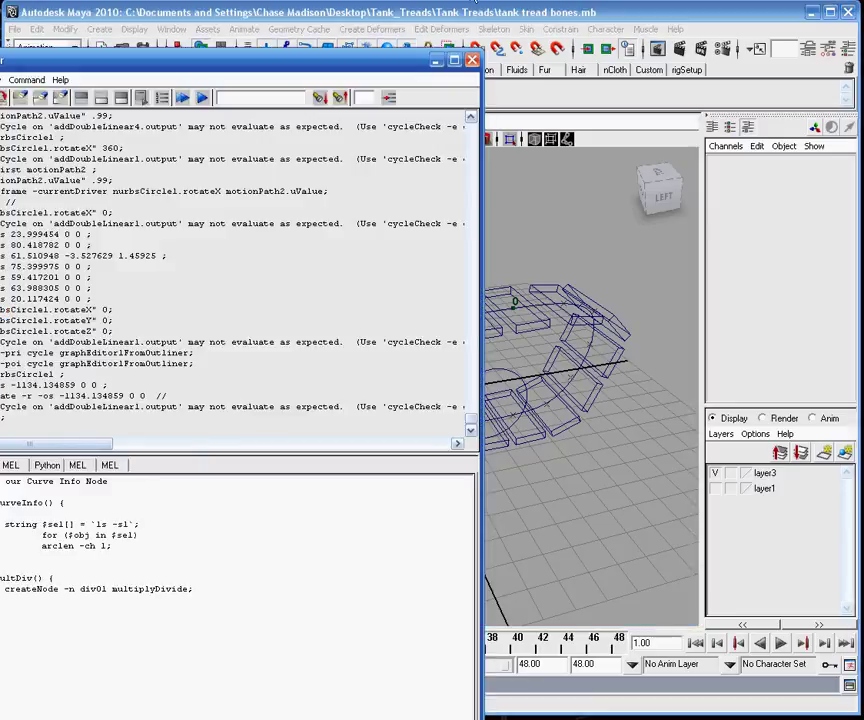
{"action": "left_click", "coordinate": [471, 60]}
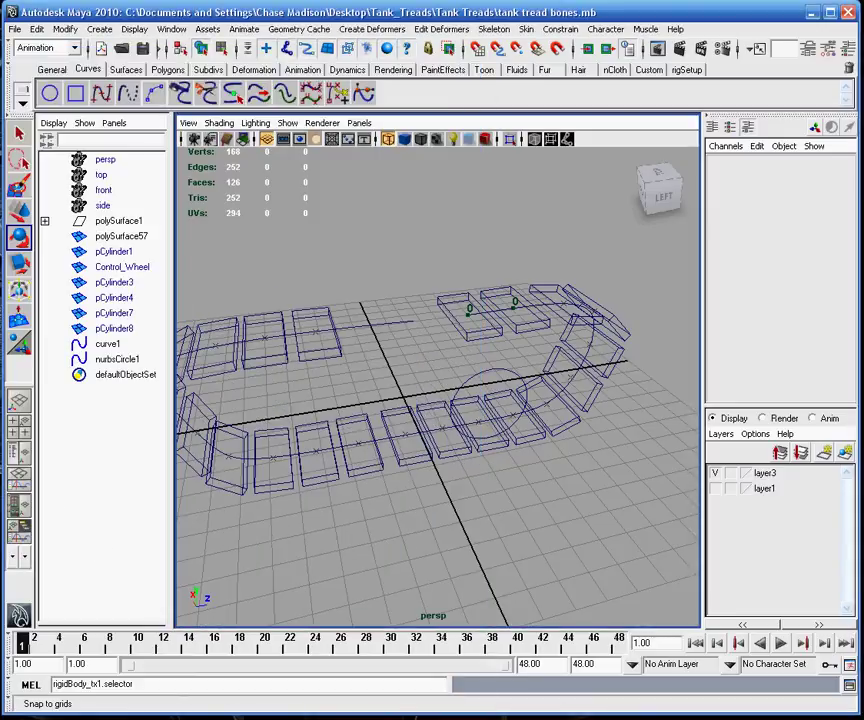
{"action": "left_click", "coordinate": [260, 97]}
{"action": "left_click", "coordinate": [99, 142]}
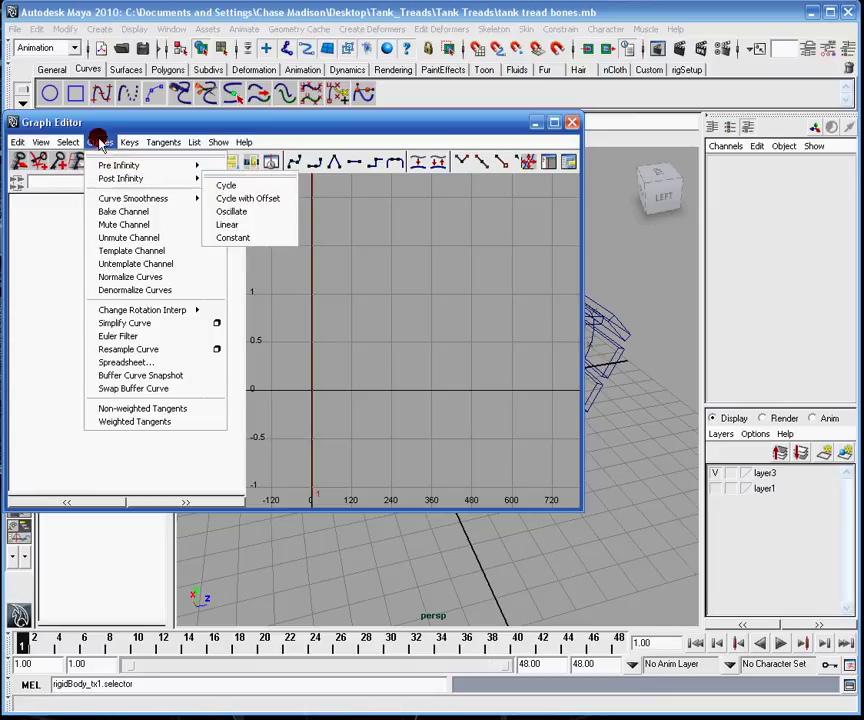
{"action": "left_click", "coordinate": [99, 141]}
{"action": "left_click", "coordinate": [571, 123]}
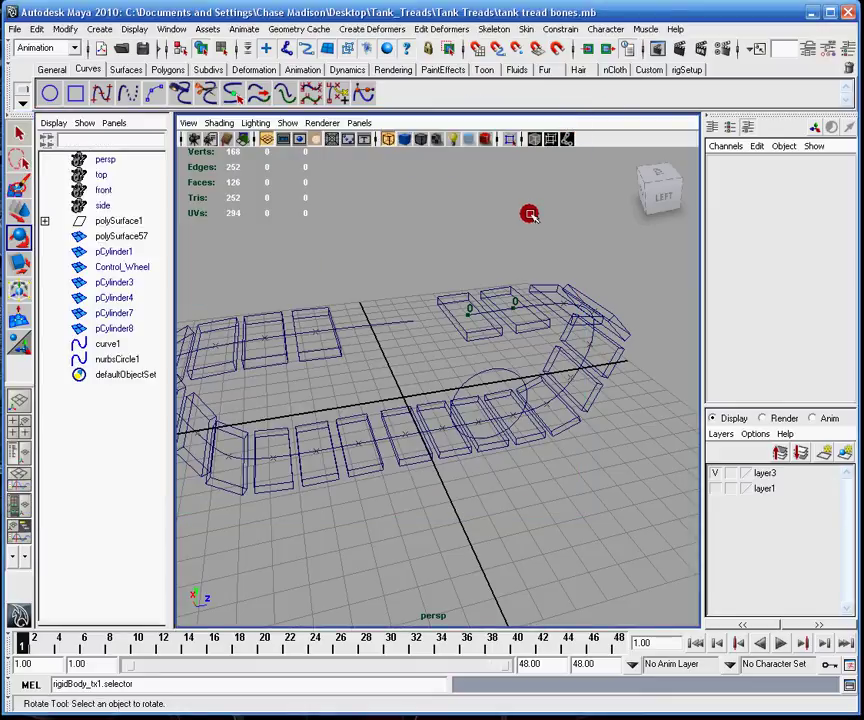